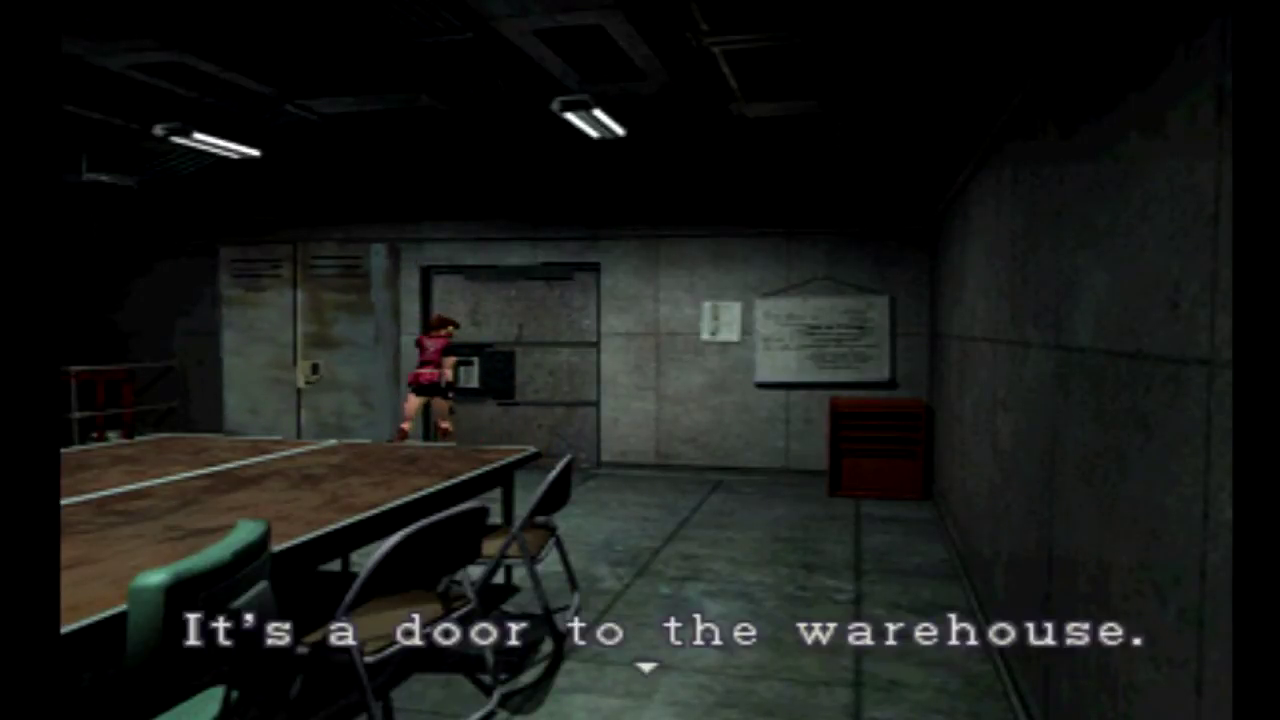
Confirm Yes to open the warehouse door and reach the save room's item box.
key(Return)
key(Return)
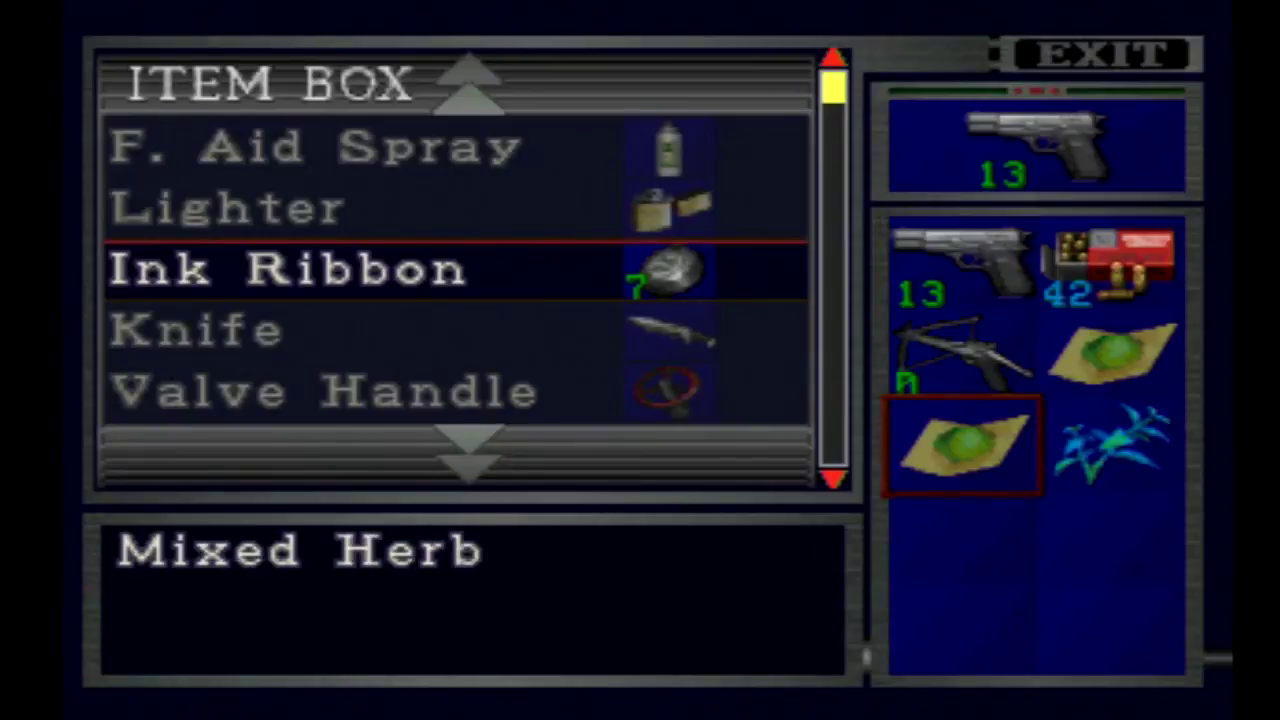
Deposit the Blue Herb into an empty item box slot and exit the box.
key(Up)
key(Up)
key(Up)
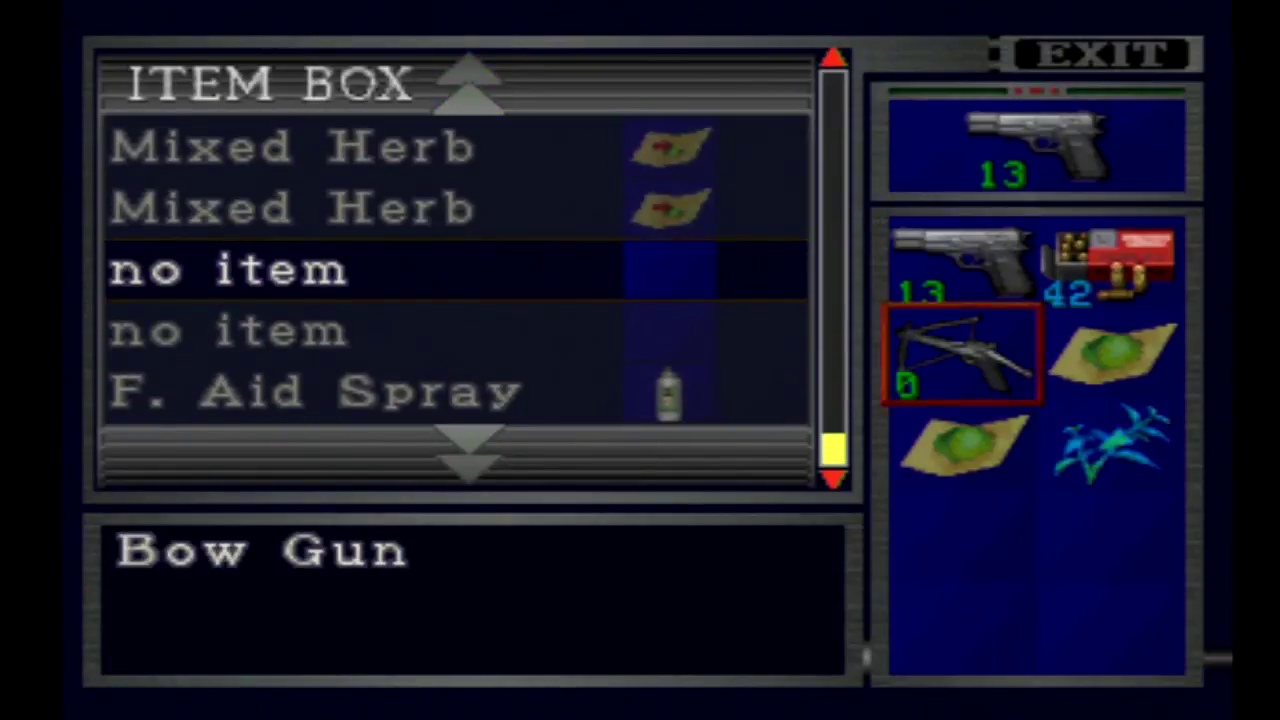
key(Up)
key(Right)
key(Return)
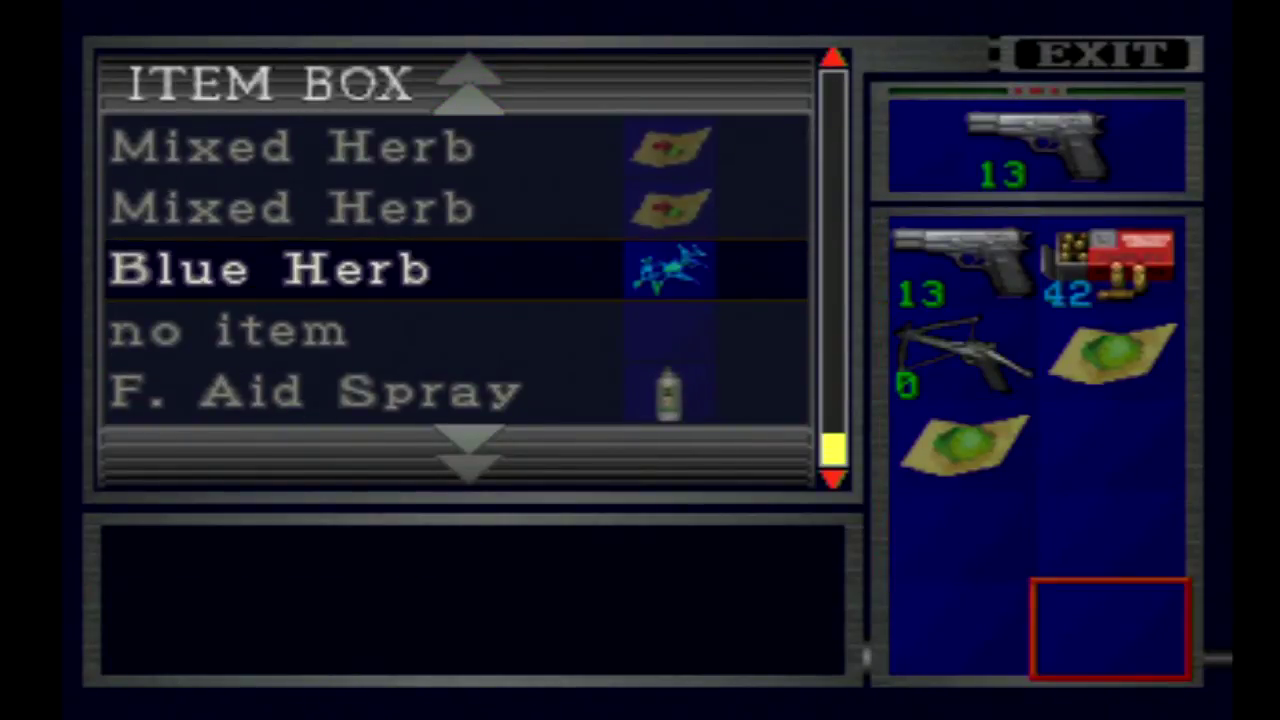
key(Down)
key(Down)
key(Down)
key(Down)
key(Down)
key(Up)
key(Up)
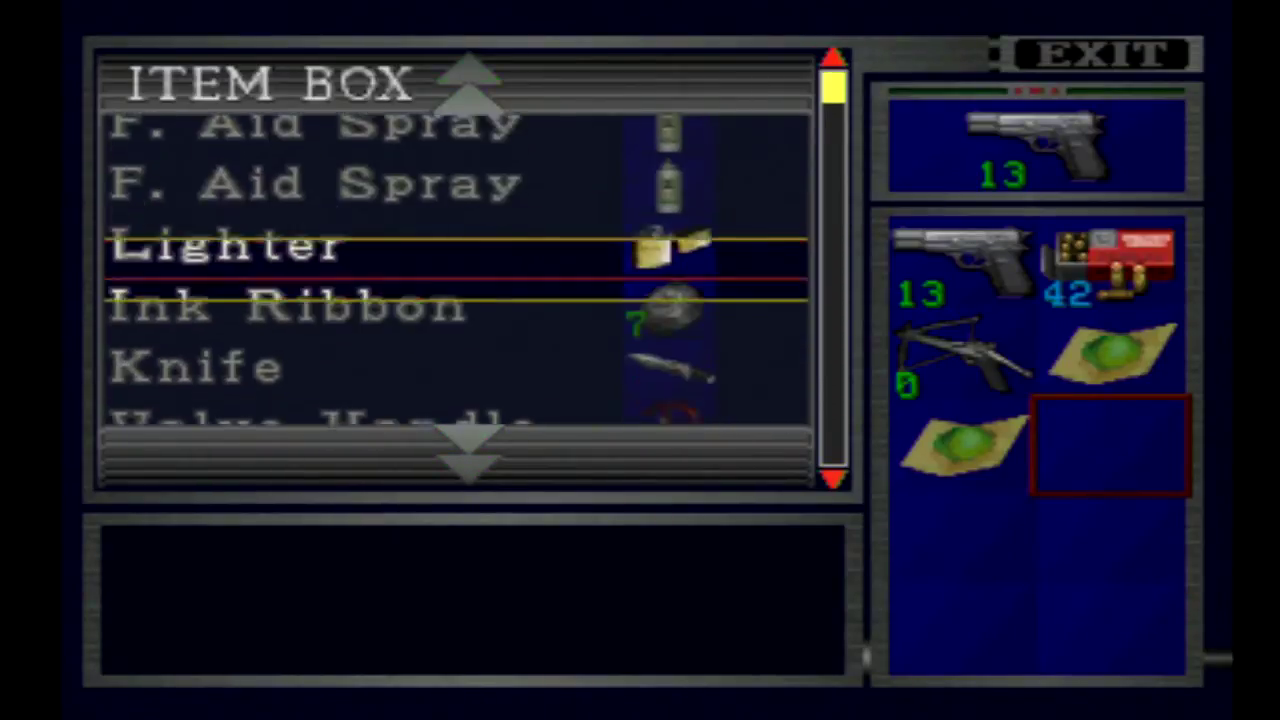
key(Return)
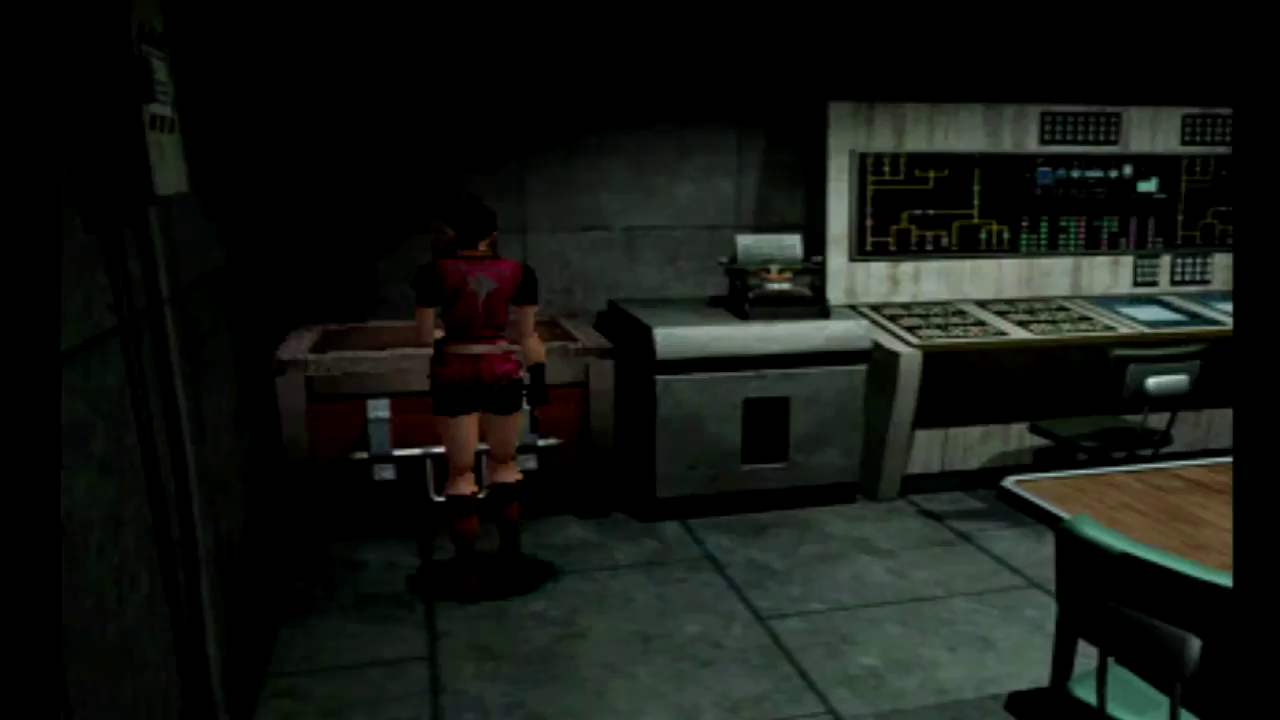
Run Claire away from the item box toward the room's exit.
key(Down)
key(Down)
key(Up)
key(Up)
key(Up)
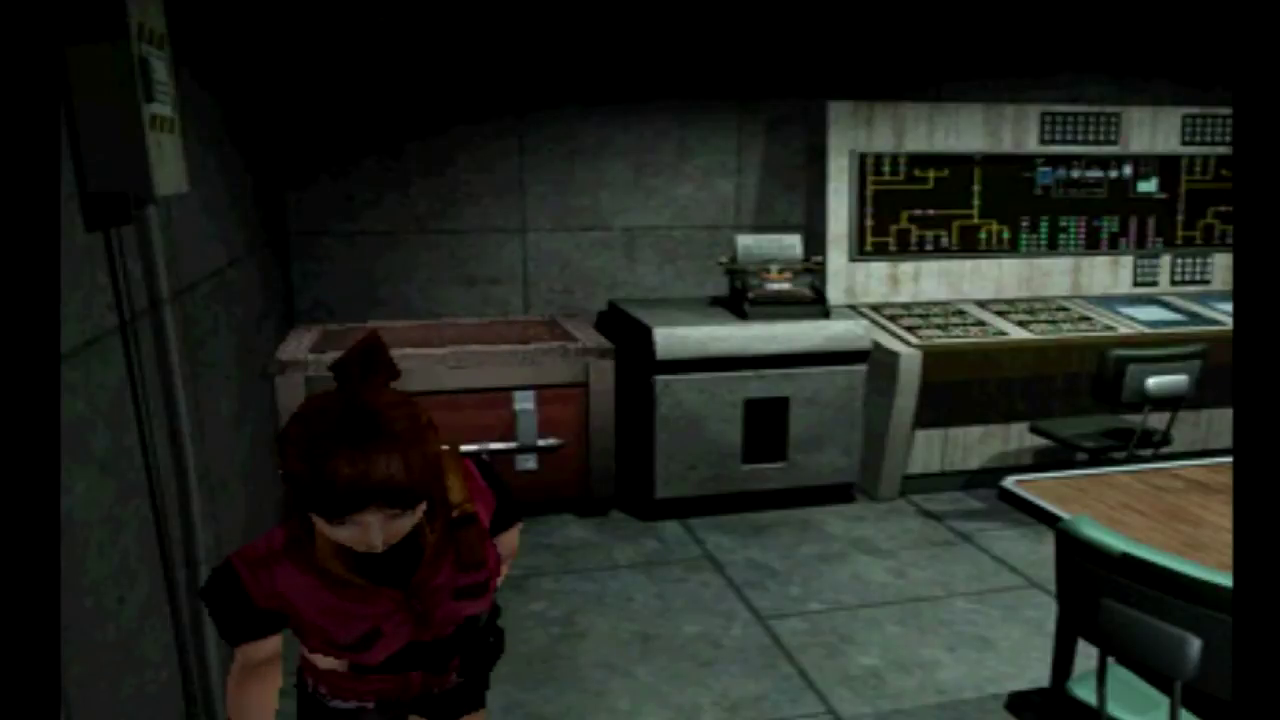
key(Up)
key(Up)
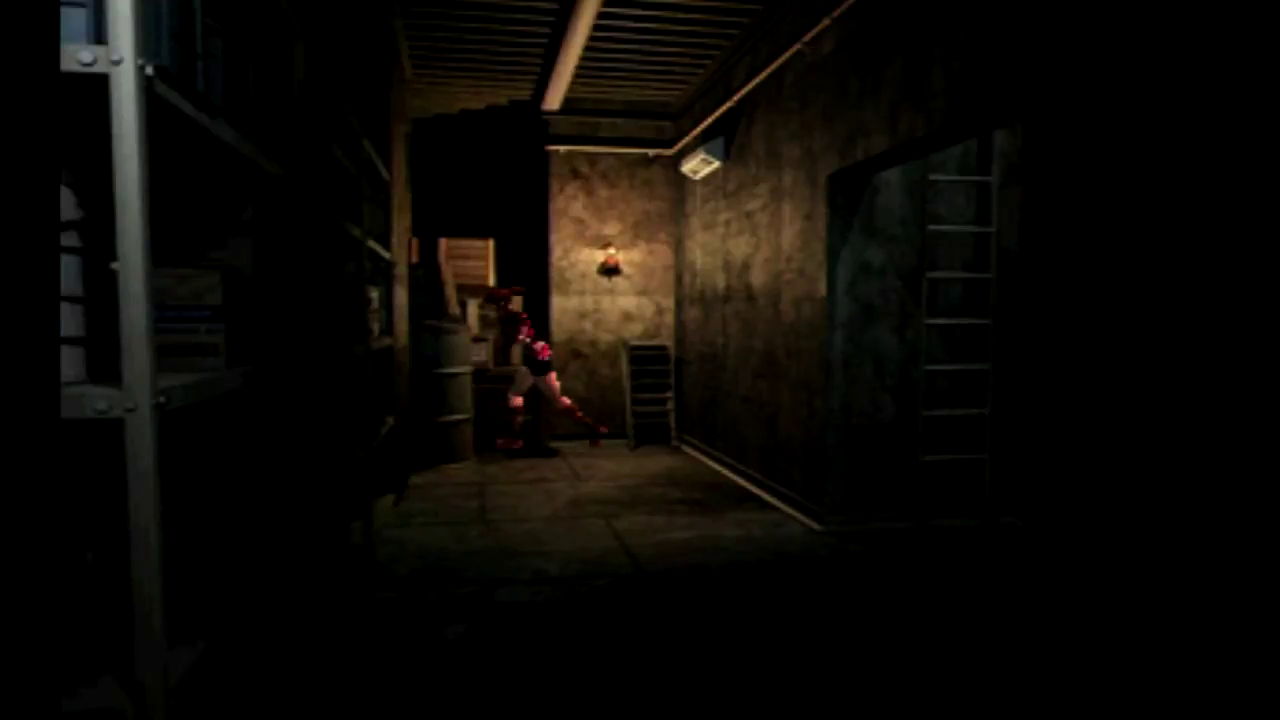
Run Claire through the warehouse to the shelves and try using the Lighter.
key(Left)
key(Up)
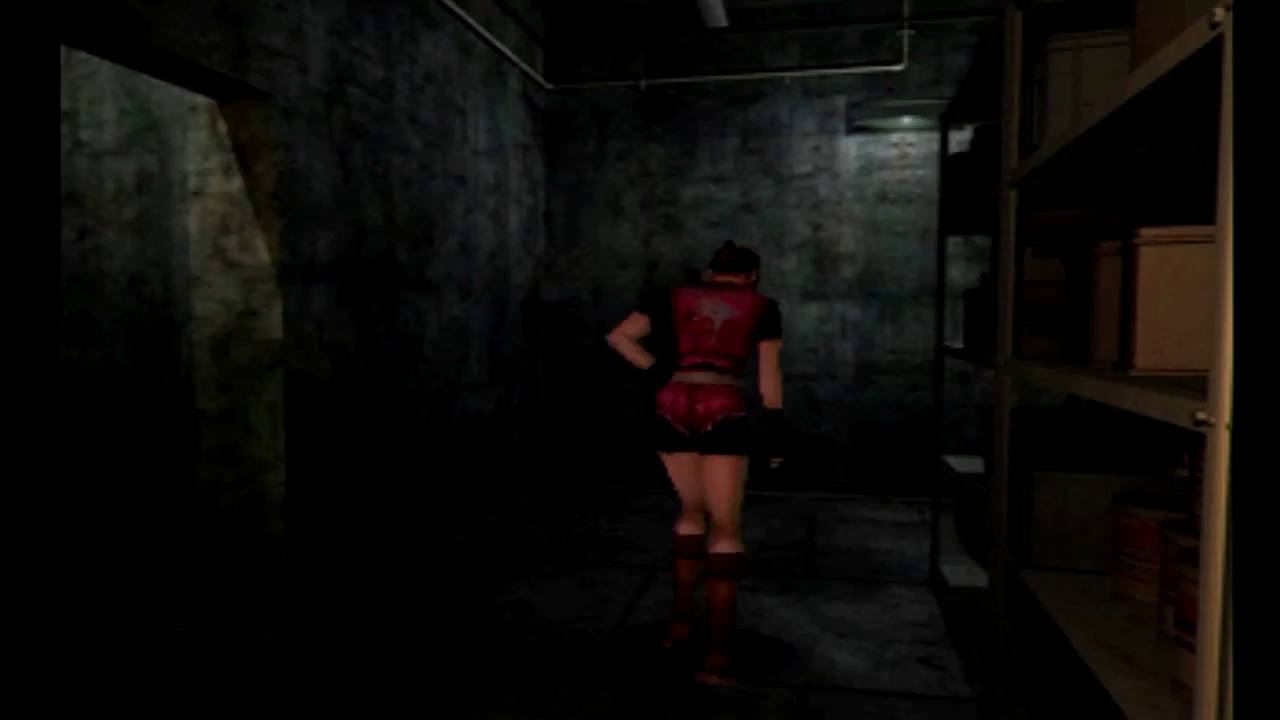
key(Up)
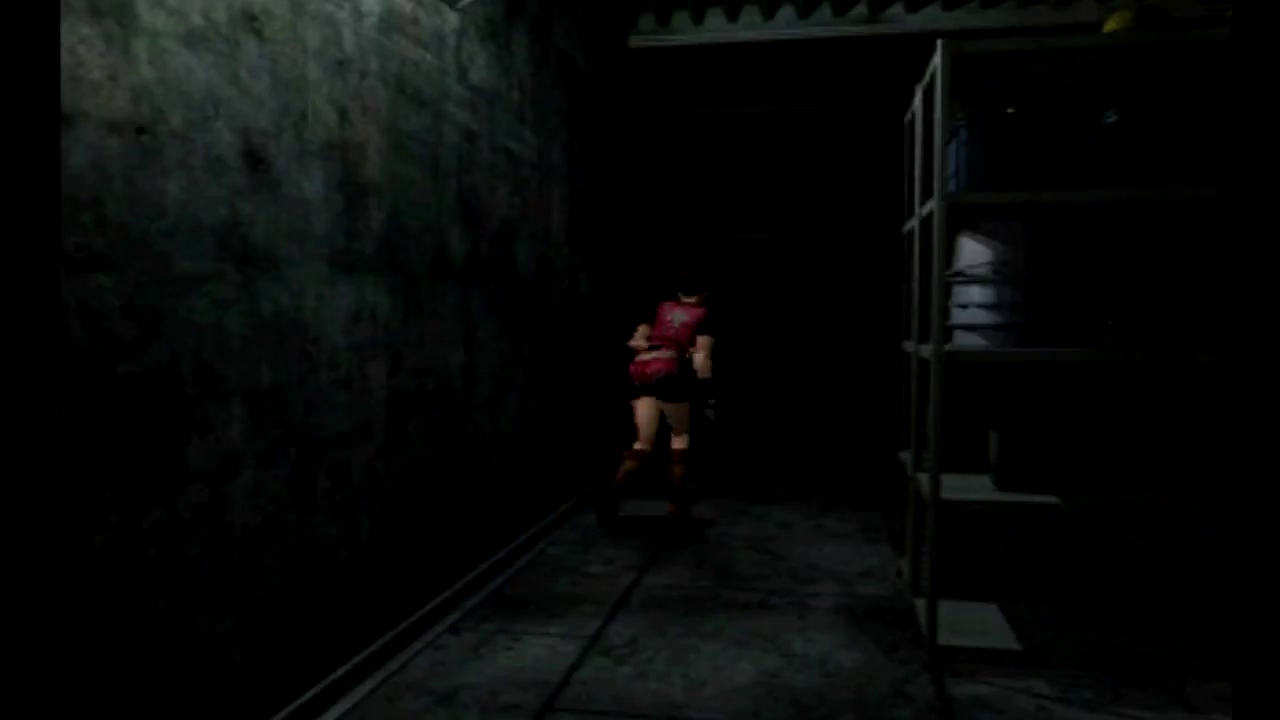
key(Up)
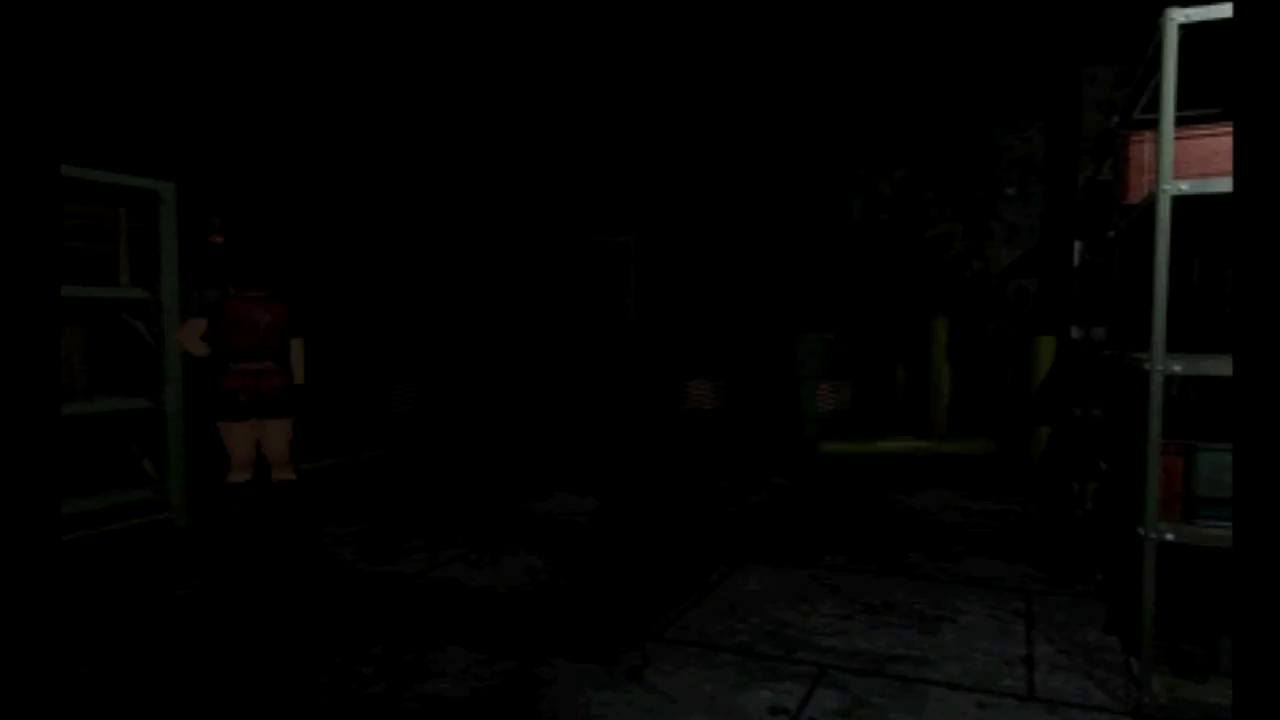
key(Return)
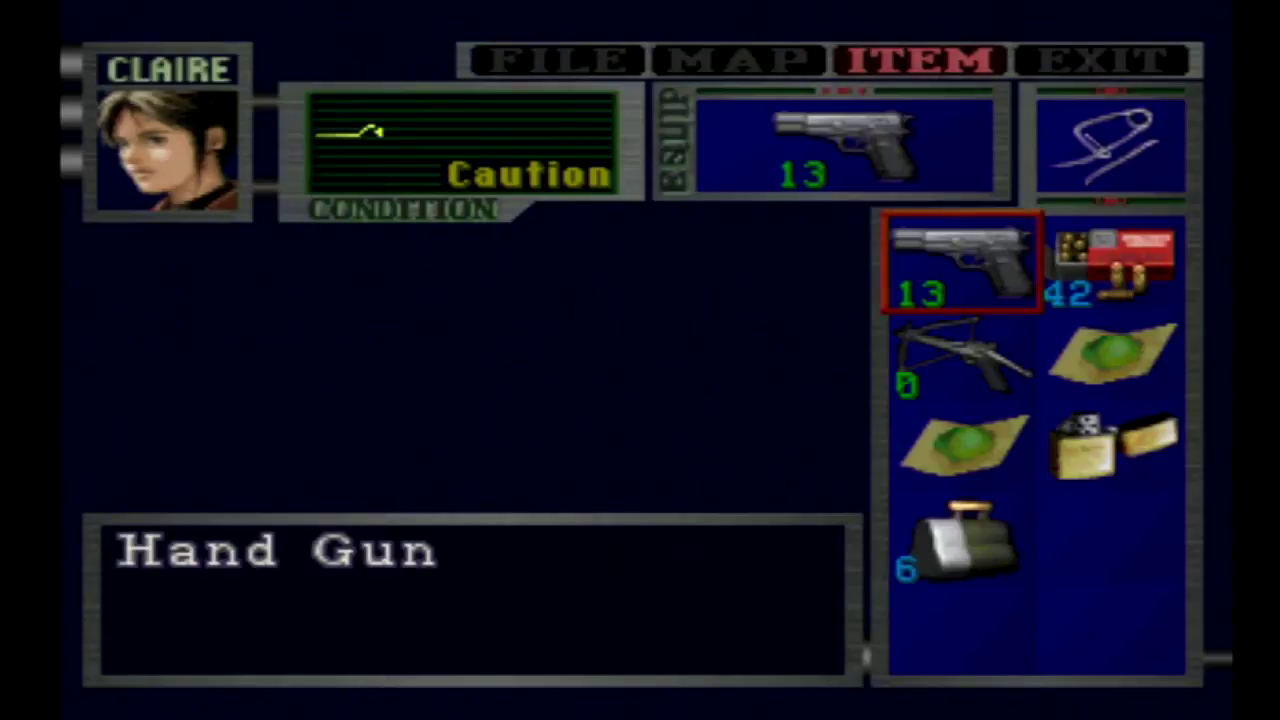
key(Down)
key(Down)
key(Down)
key(Right)
key(Return)
key(Return)
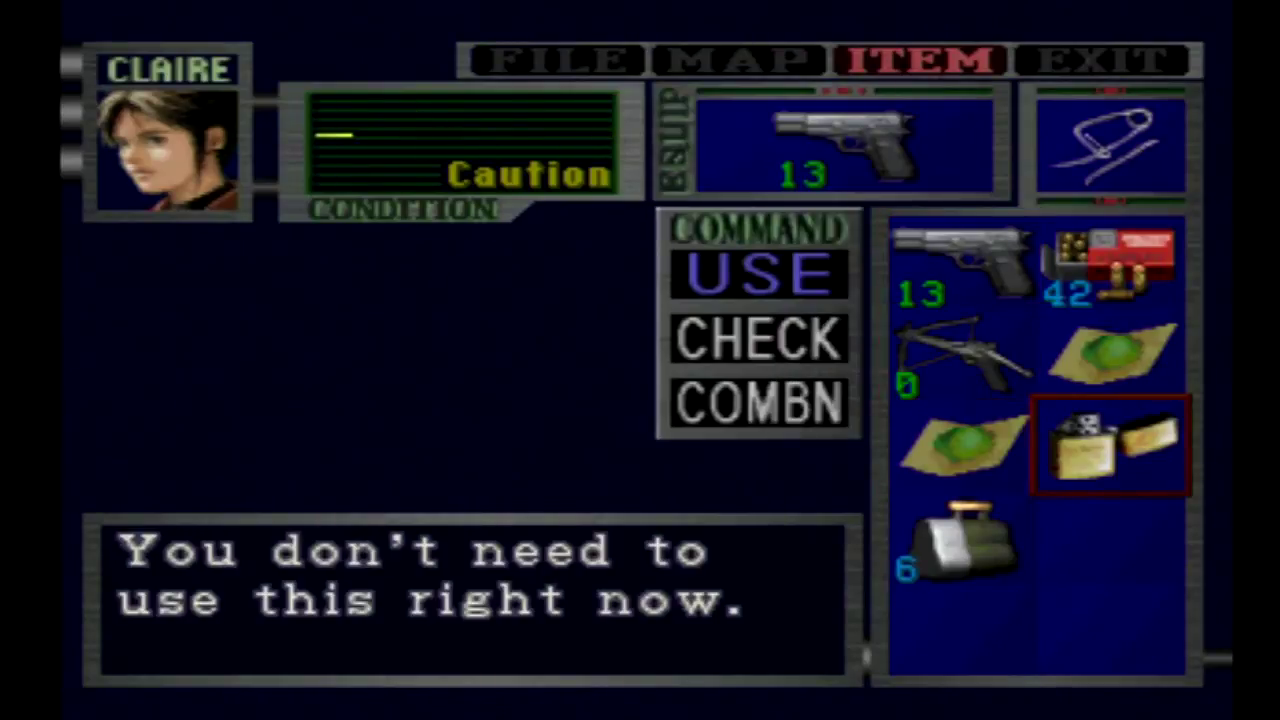
key(Escape)
key(Escape)
Examine the warehouse object and take the Flame Rounds.
key(Return)
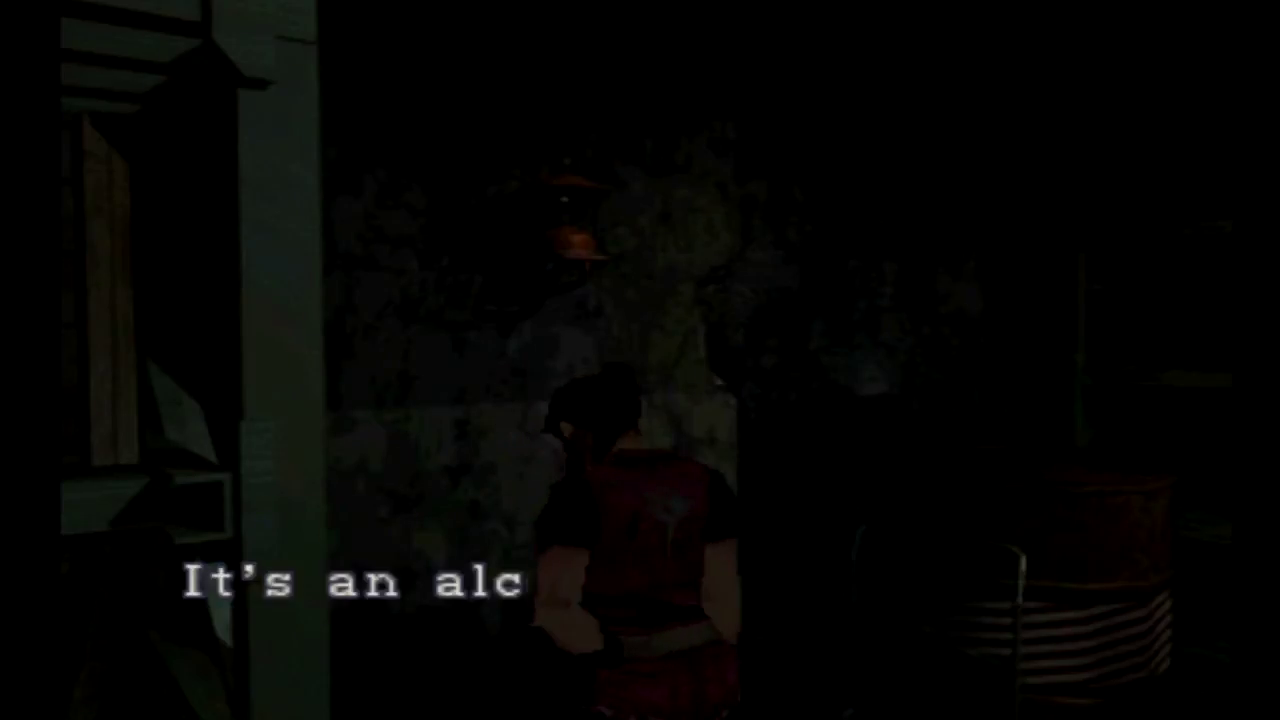
key(Return)
key(Return)
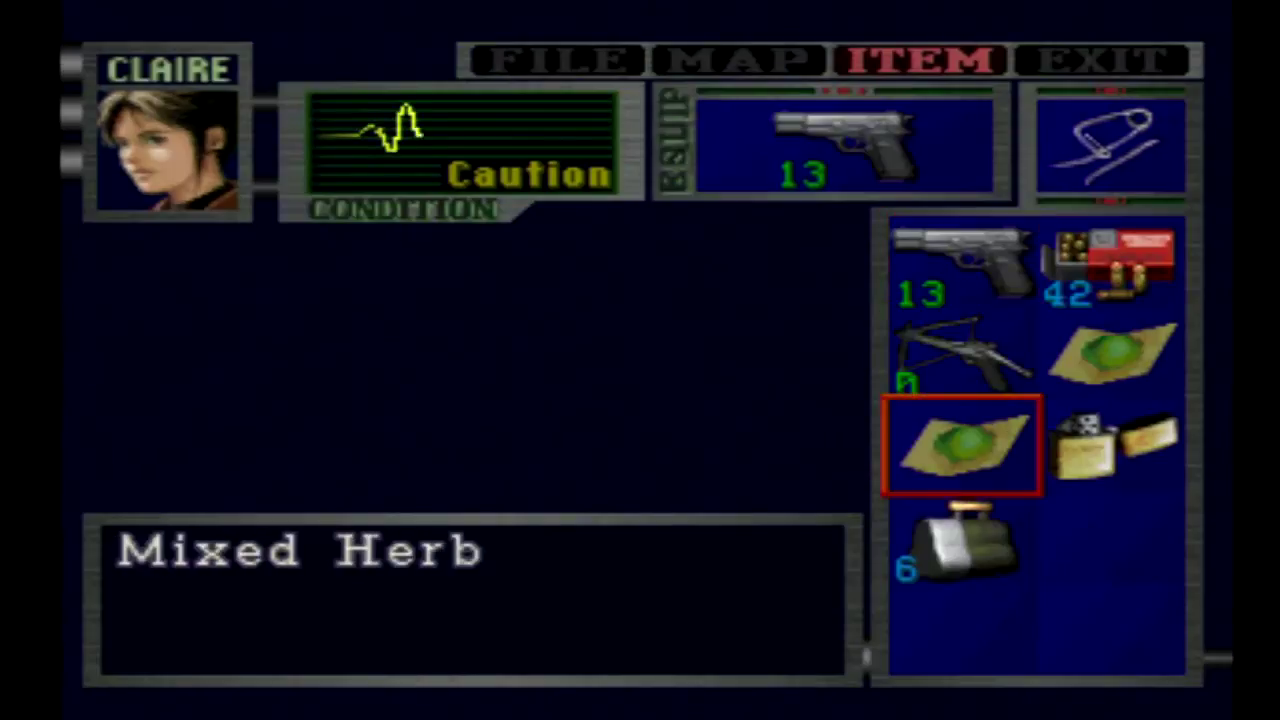
key(Return)
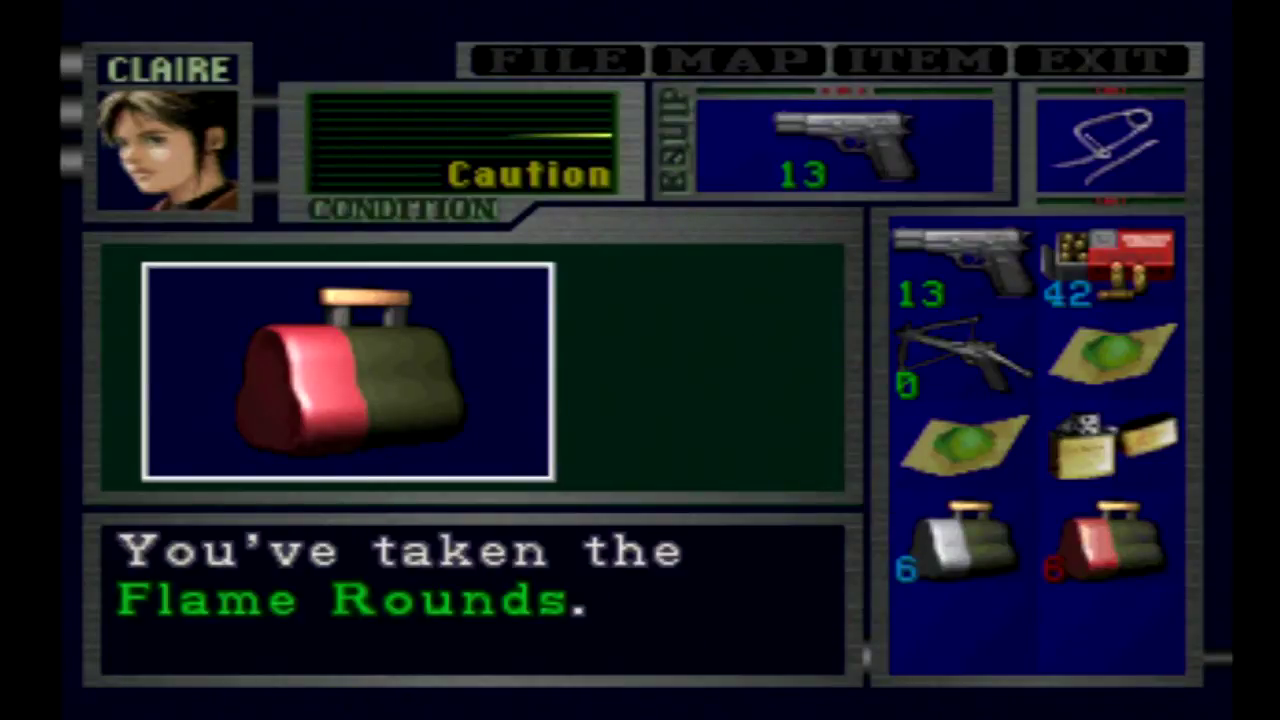
key(Return)
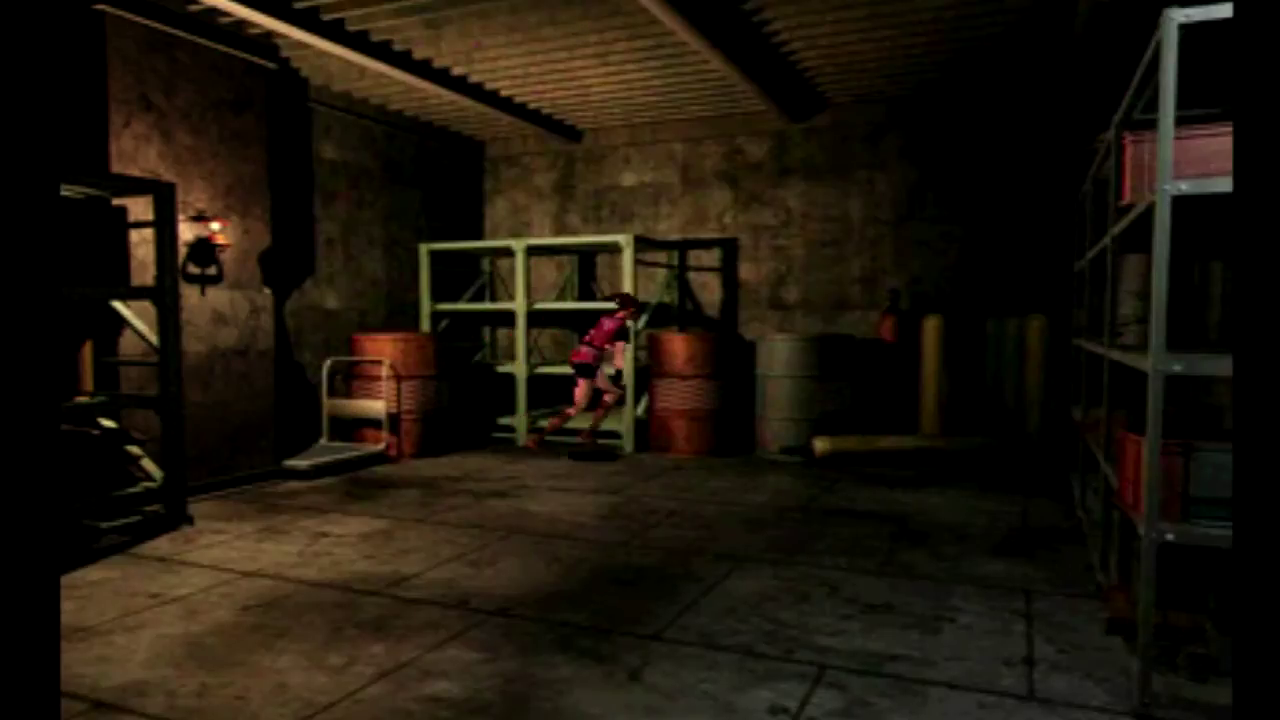
Run back past the barrels to the ladder and climb up to the save room.
key(Right)
key(Down)
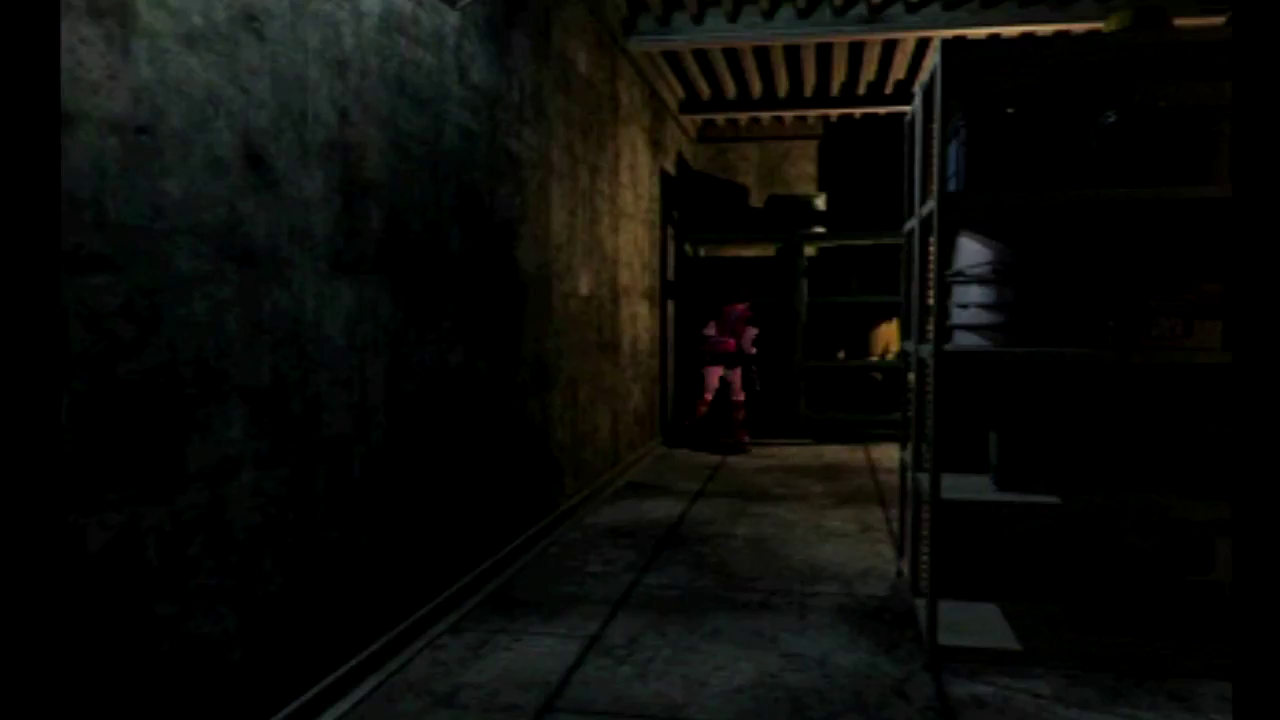
key(Up)
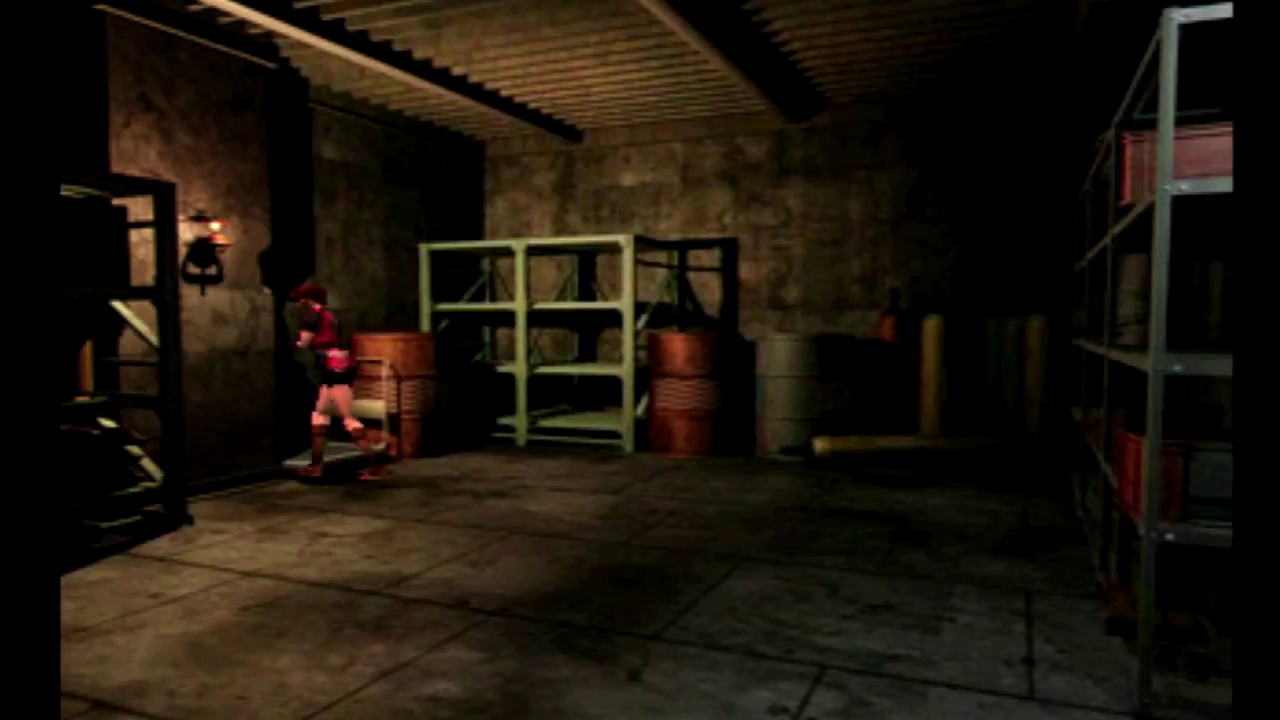
key(Down)
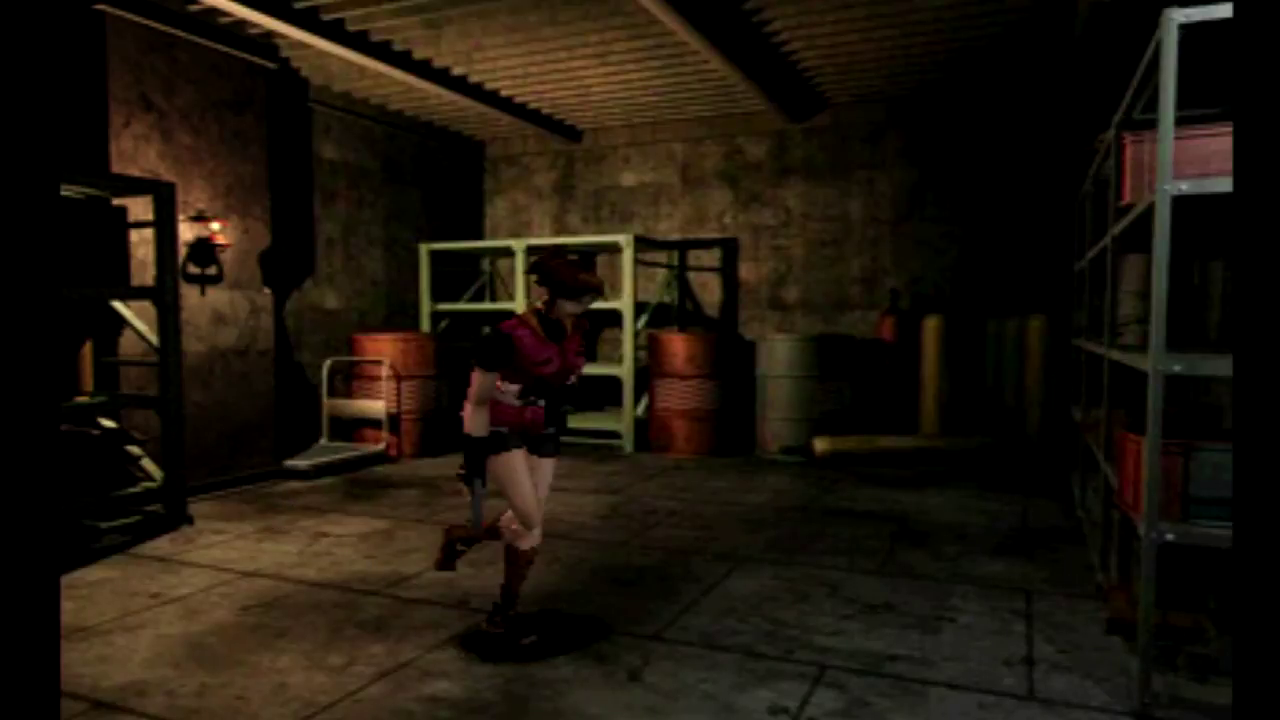
key(Up)
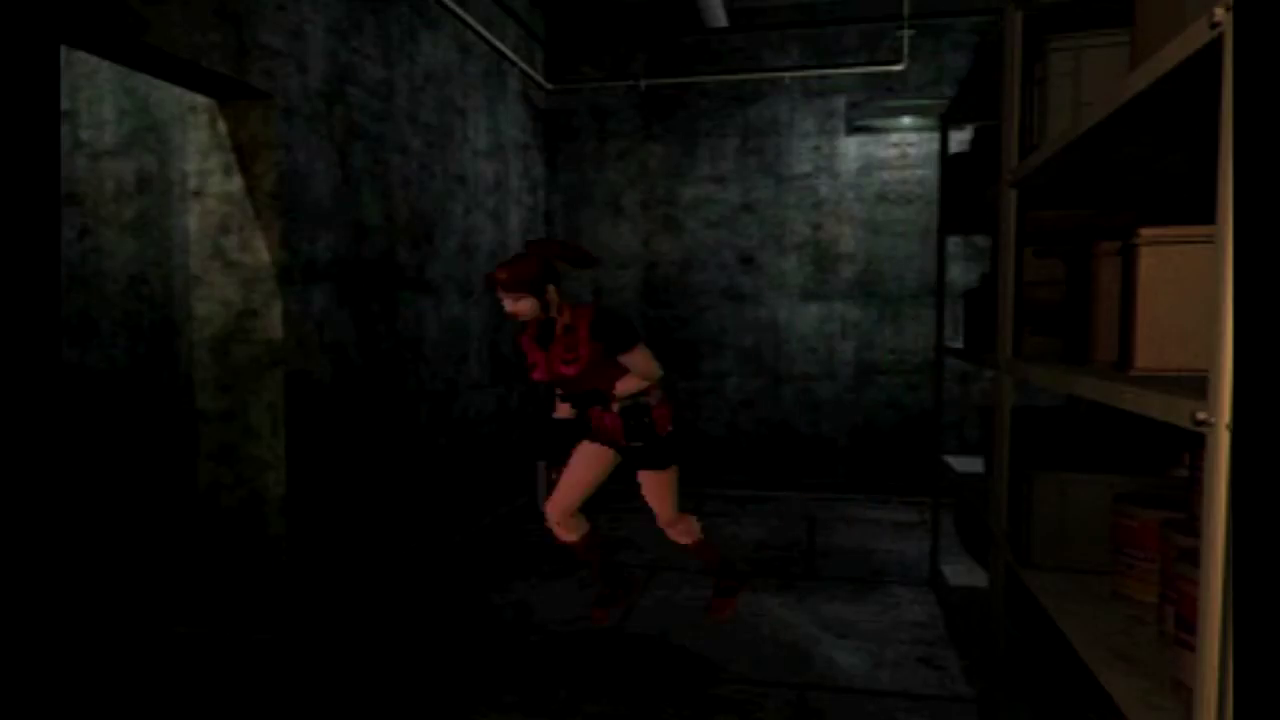
key(Up)
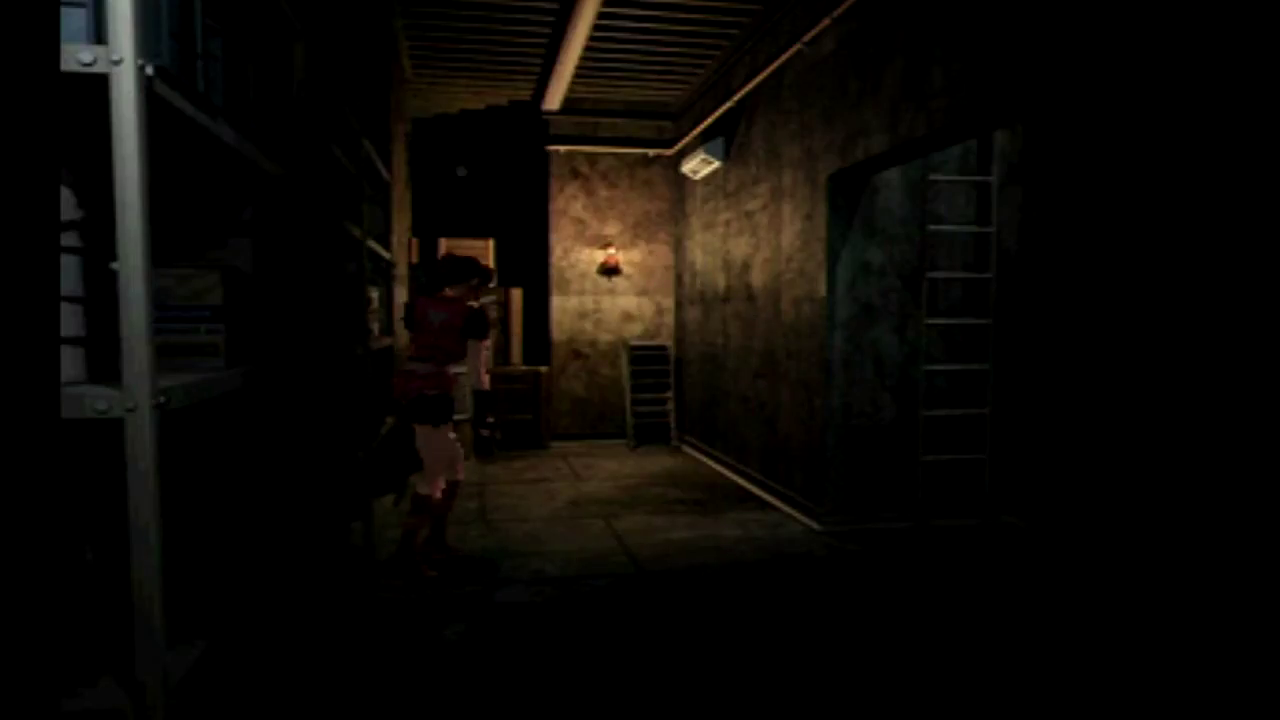
key(Right)
key(Return)
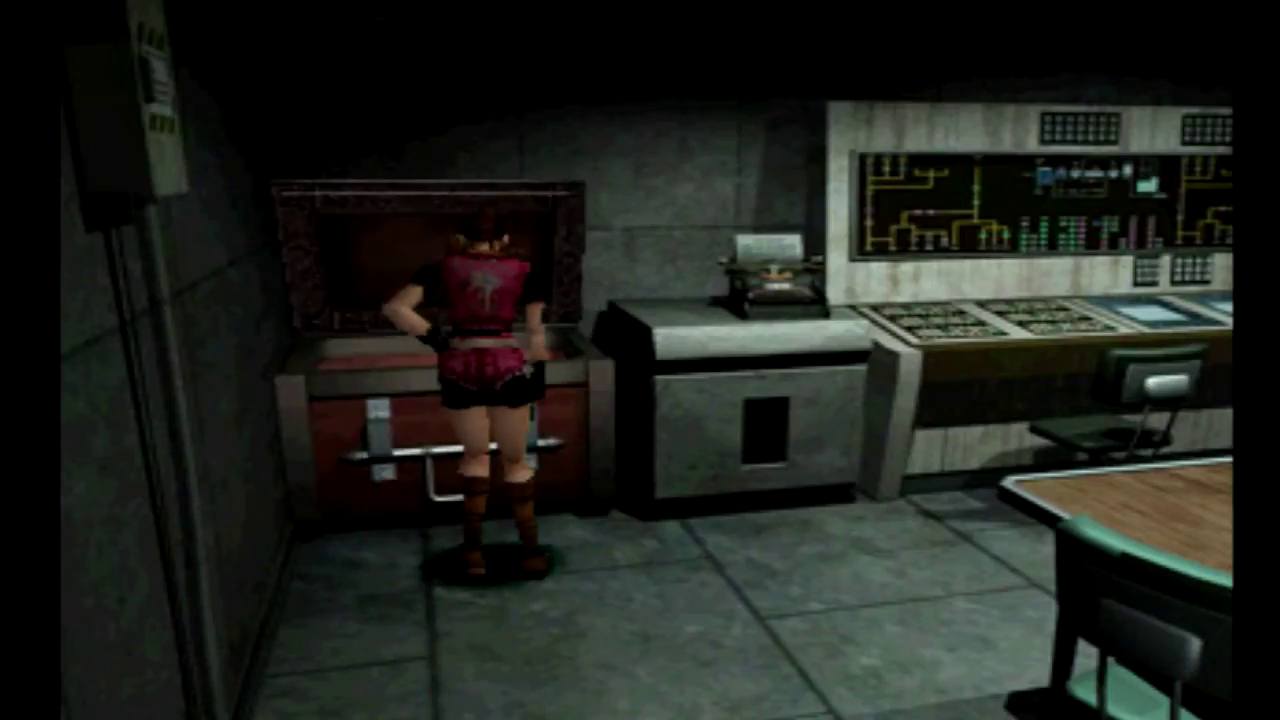
Merge the carried G. Rounds with the stored ones and put them back in the box.
key(Down)
key(Down)
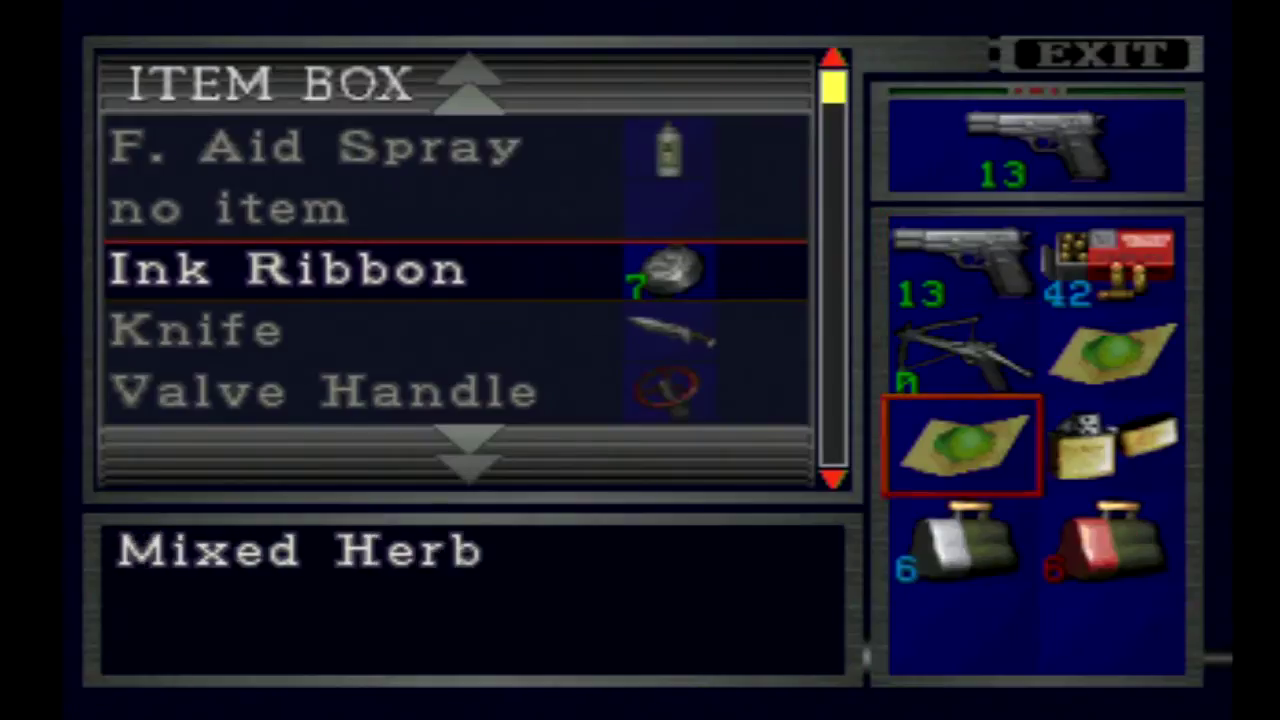
key(Up)
key(Up)
key(Up)
key(Up)
key(Up)
key(Up)
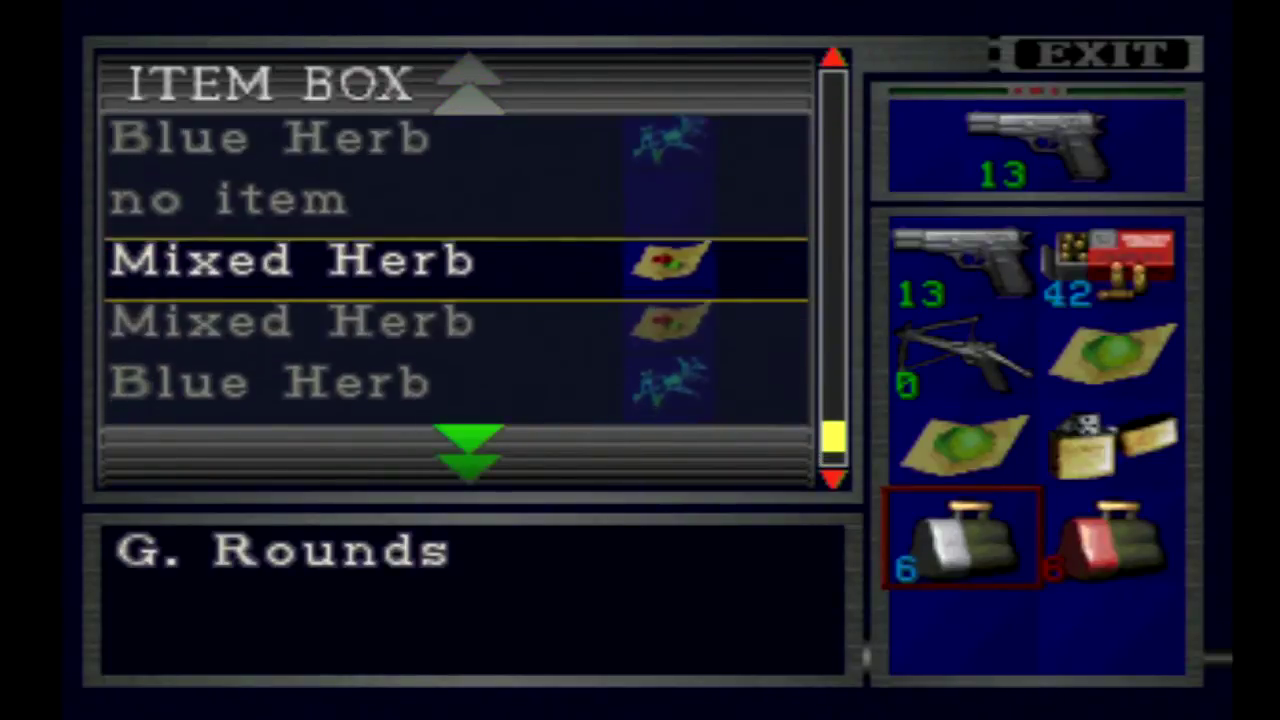
key(Down)
key(Down)
key(Up)
key(Up)
key(Up)
key(Up)
key(Up)
key(Up)
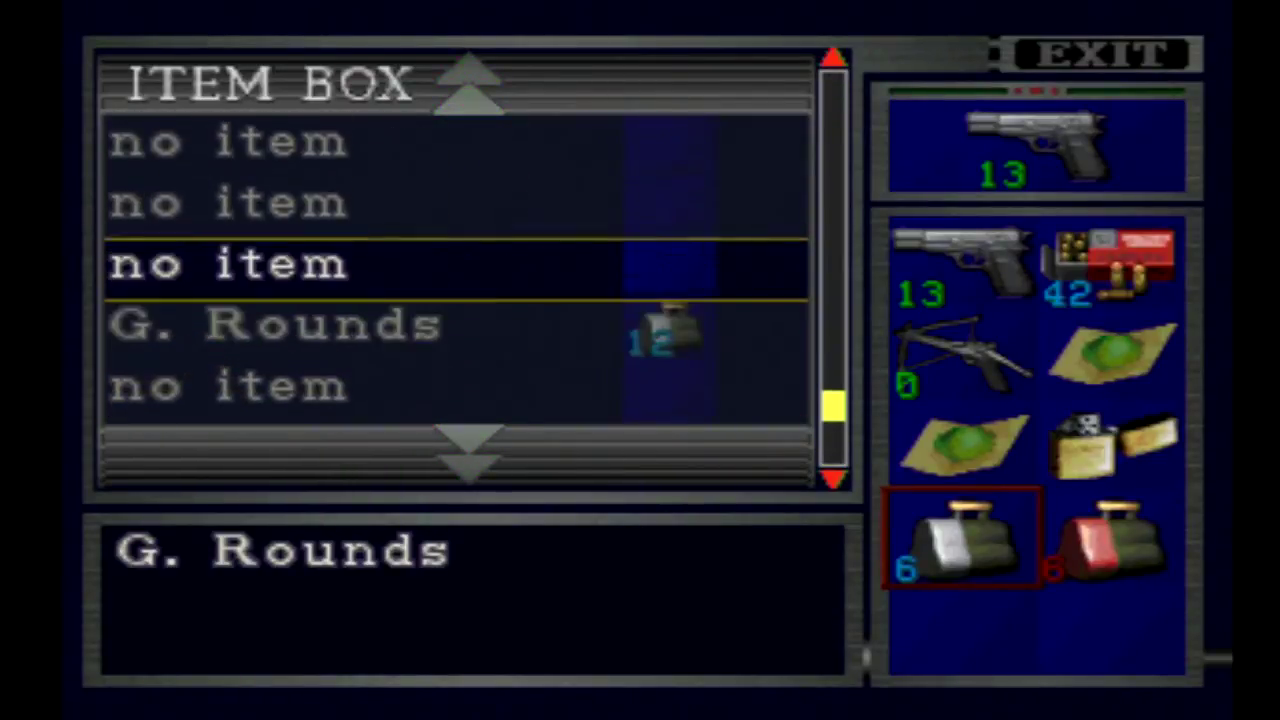
key(Return)
key(Down)
key(Down)
key(Return)
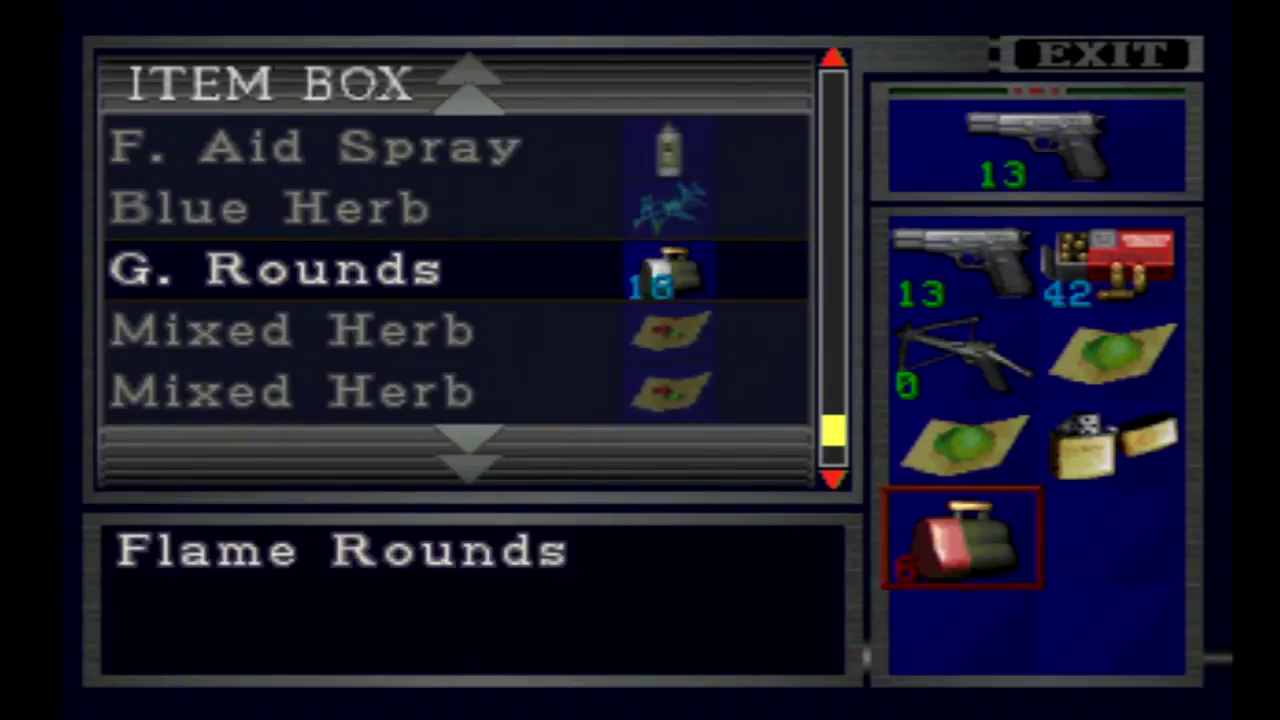
key(Down)
key(Down)
key(Down)
key(Down)
Store the Flame Rounds and Lighter, then run past the table toward the exit.
key(Return)
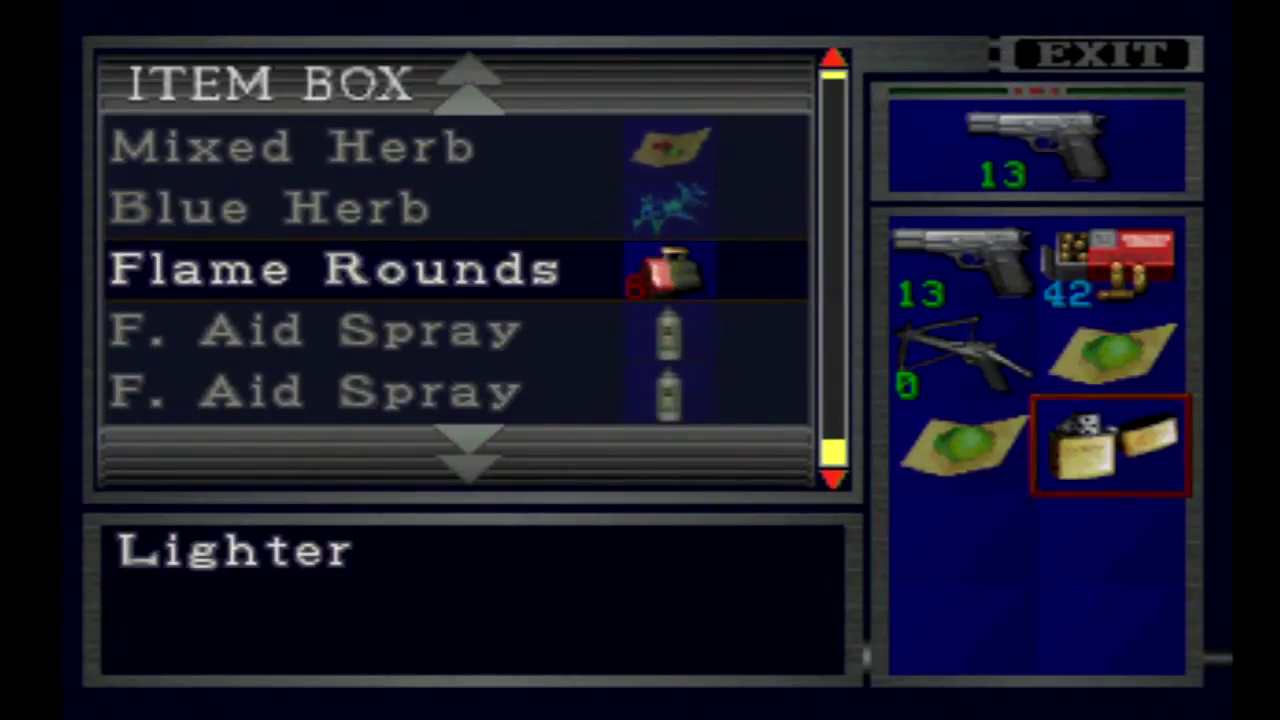
key(Down)
key(Down)
key(Down)
key(Down)
key(Return)
key(Down)
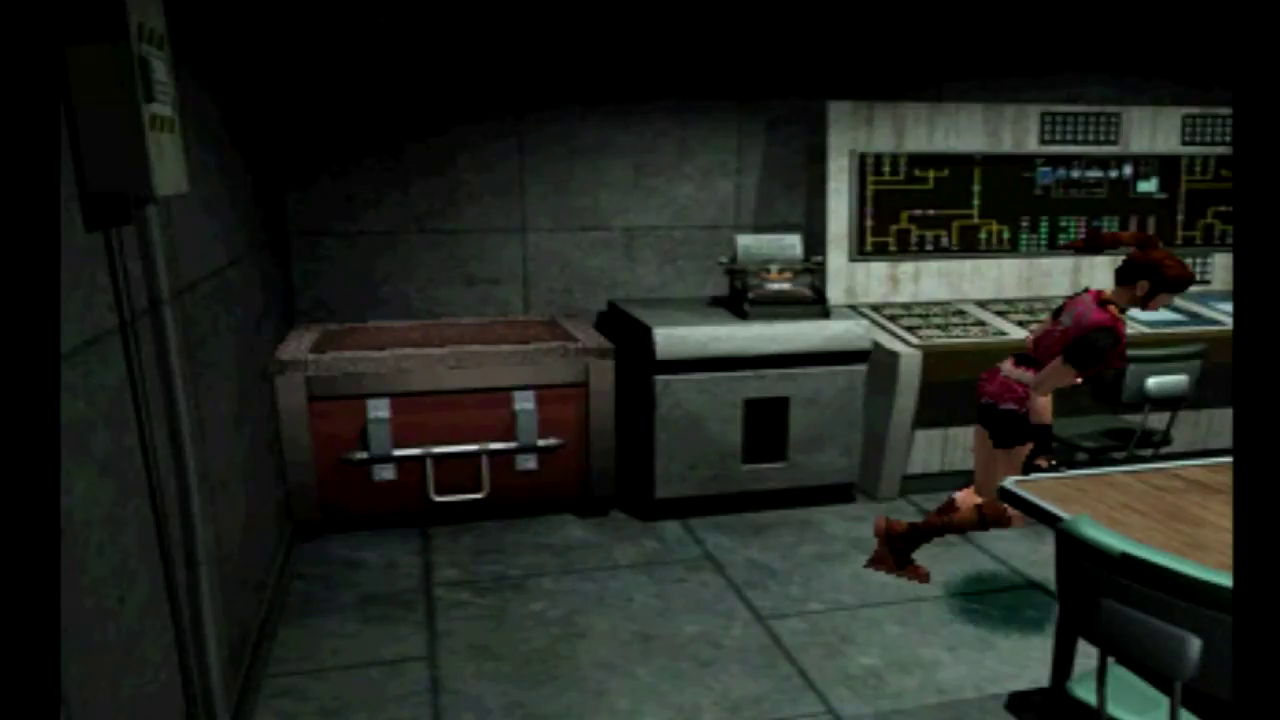
key(Up)
key(Up)
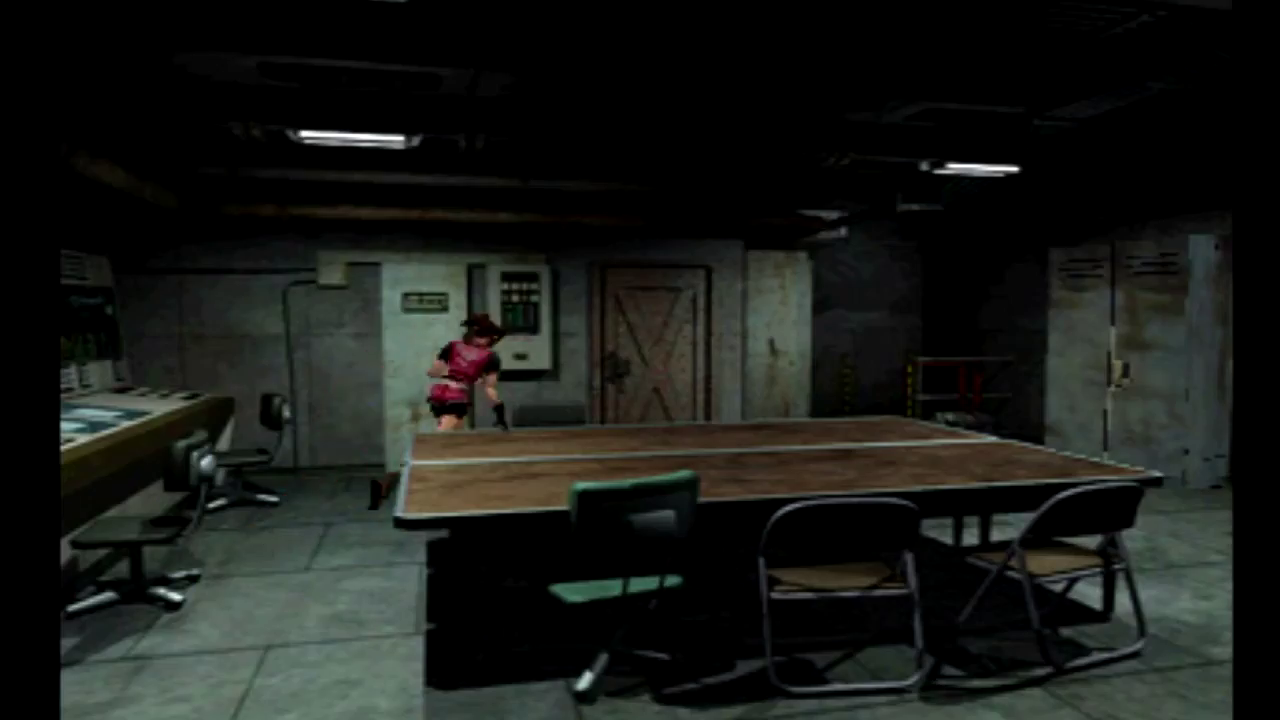
key(Up)
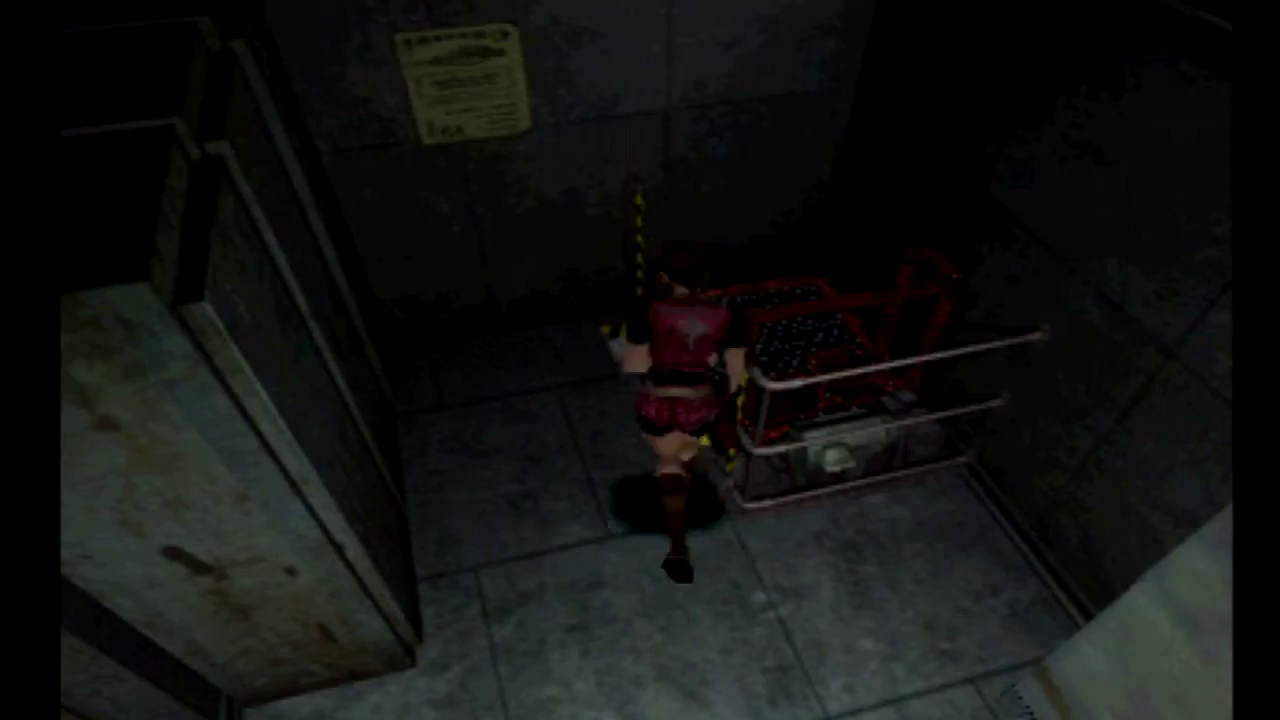
Examine the old locker, then ride the lift down to the corridor.
key(Return)
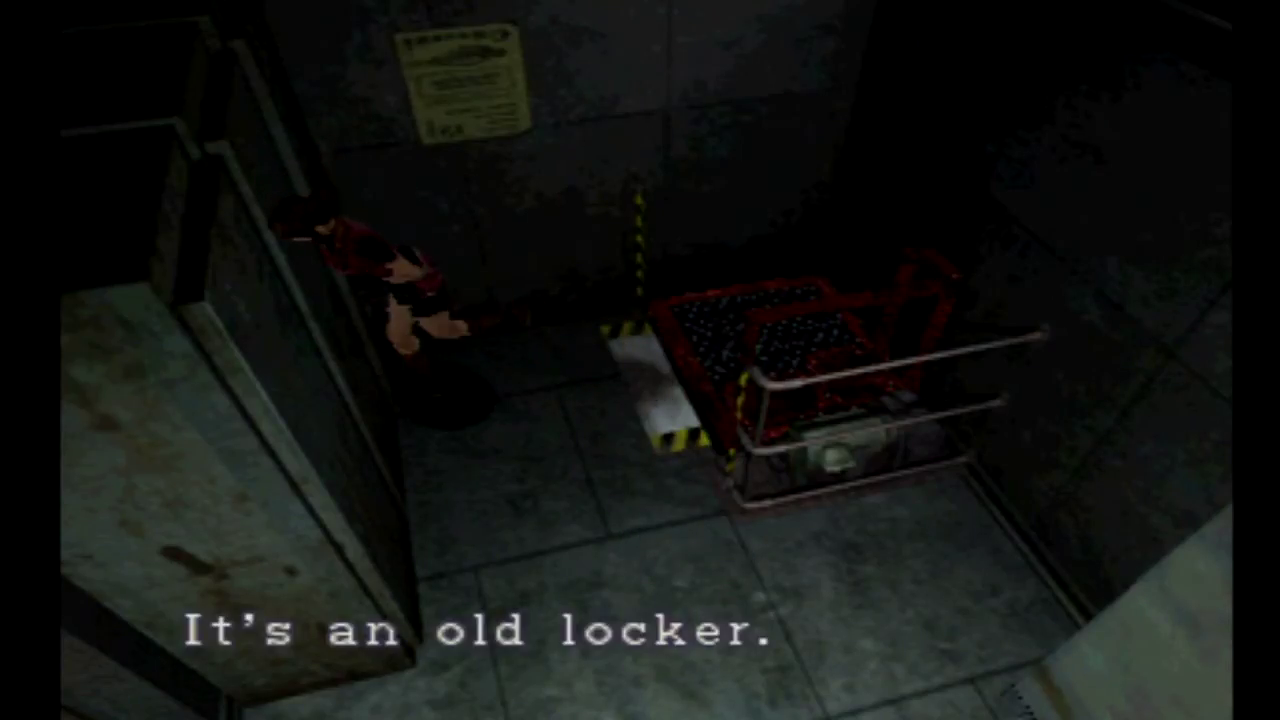
key(Return)
key(Down)
key(Up)
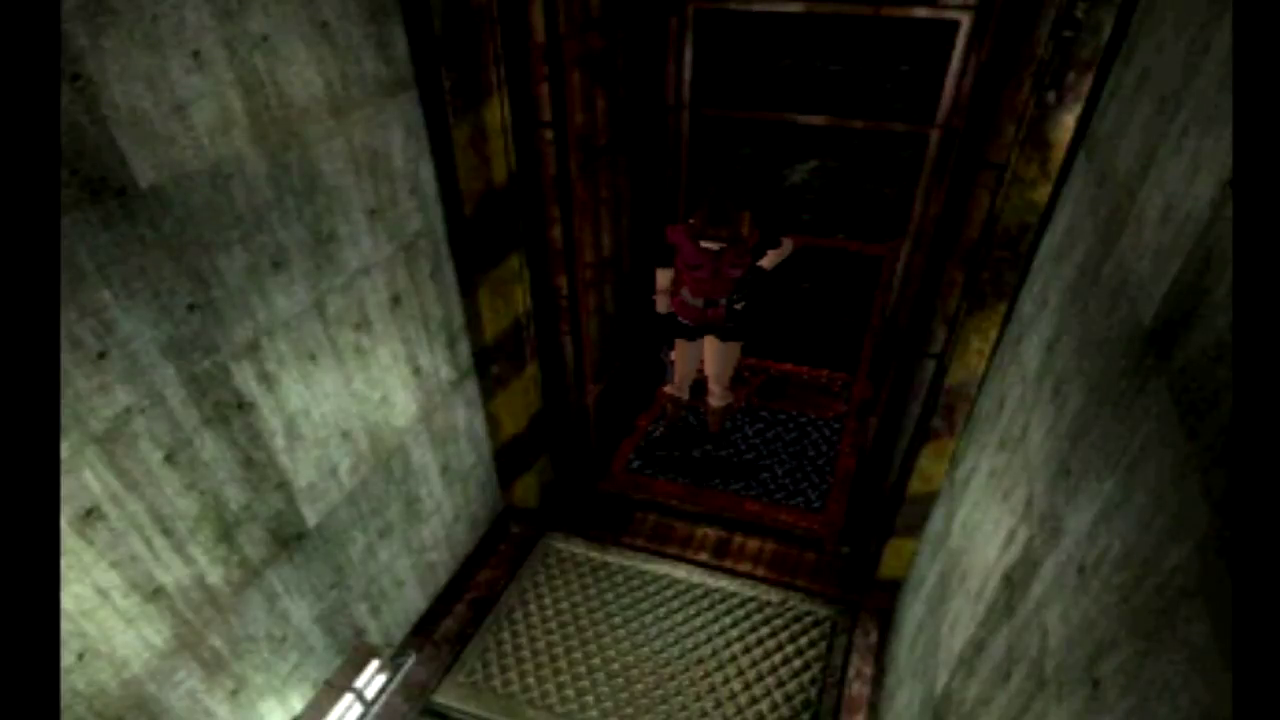
key(Up)
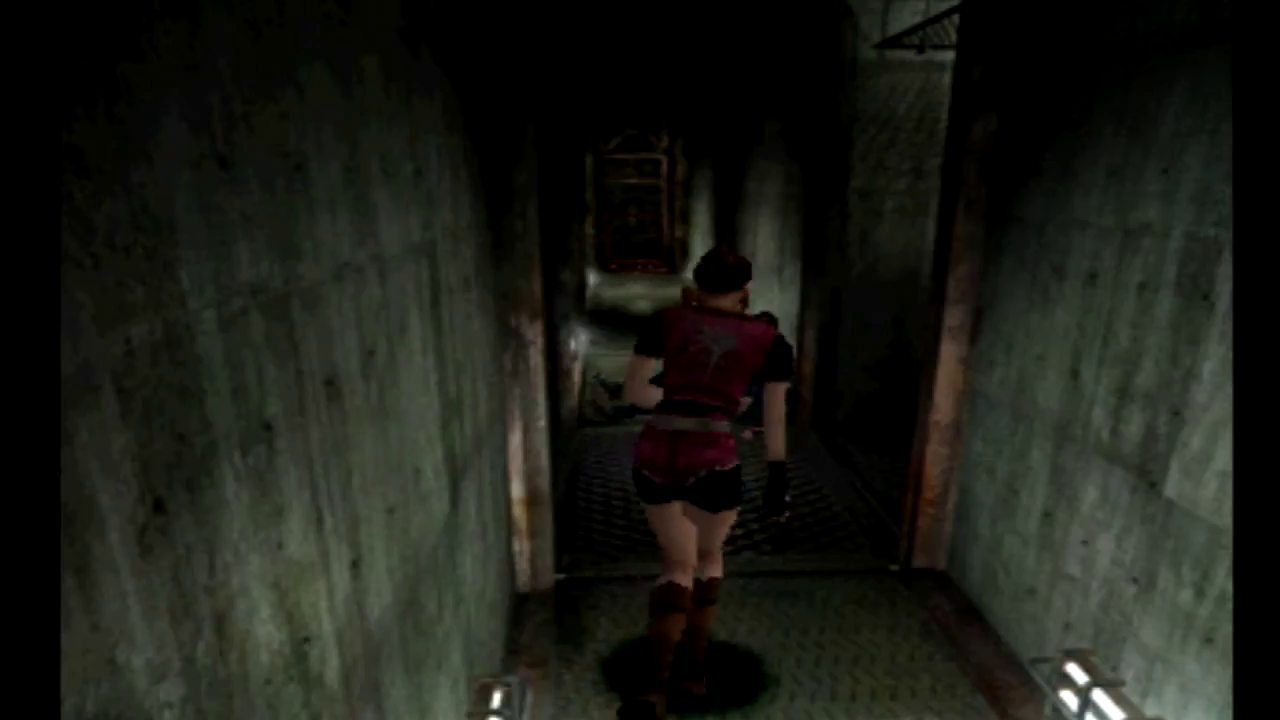
Run down the corridor, take the sewer map from the wall, and open the inventory.
key(Up)
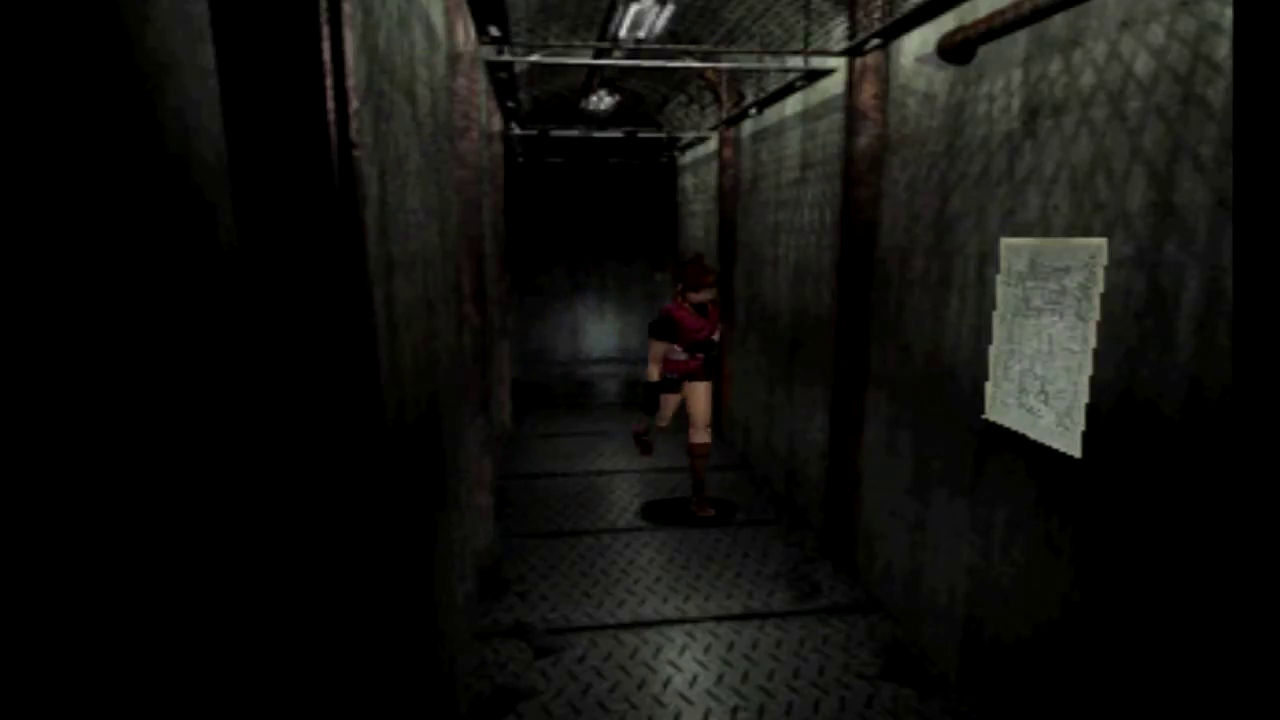
key(Up)
key(Return)
key(Return)
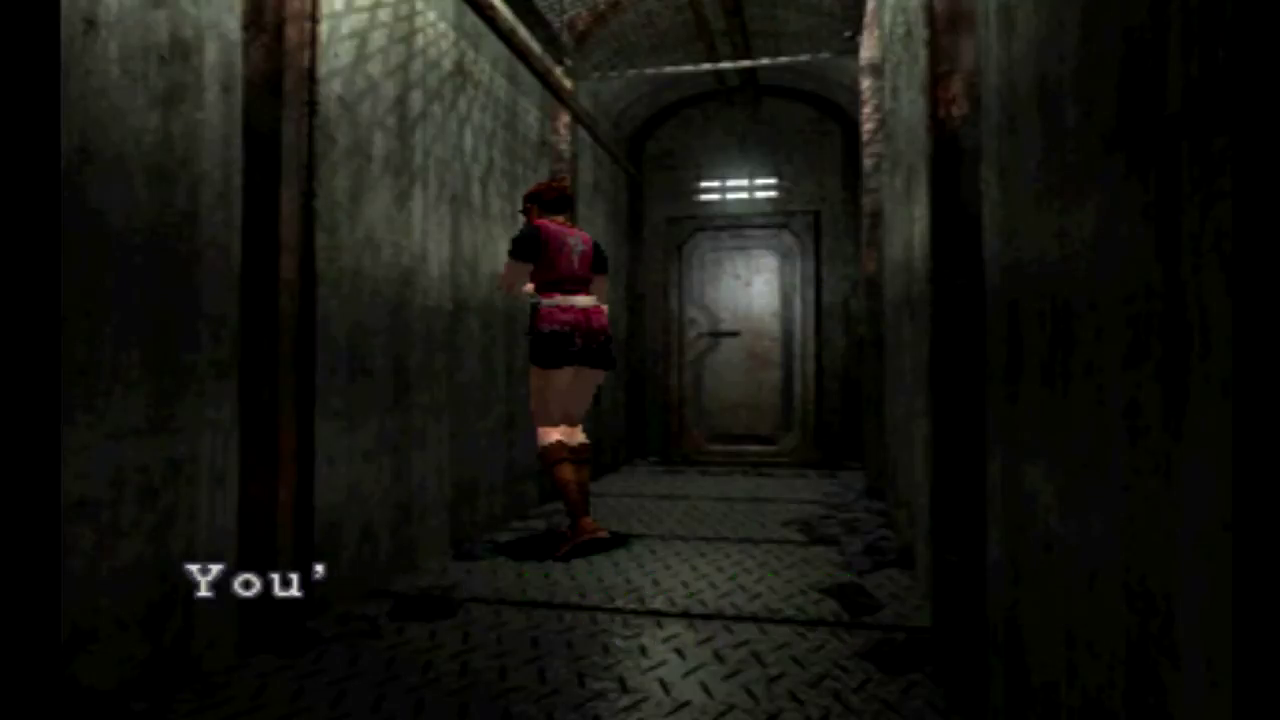
key(Return)
key(F1)
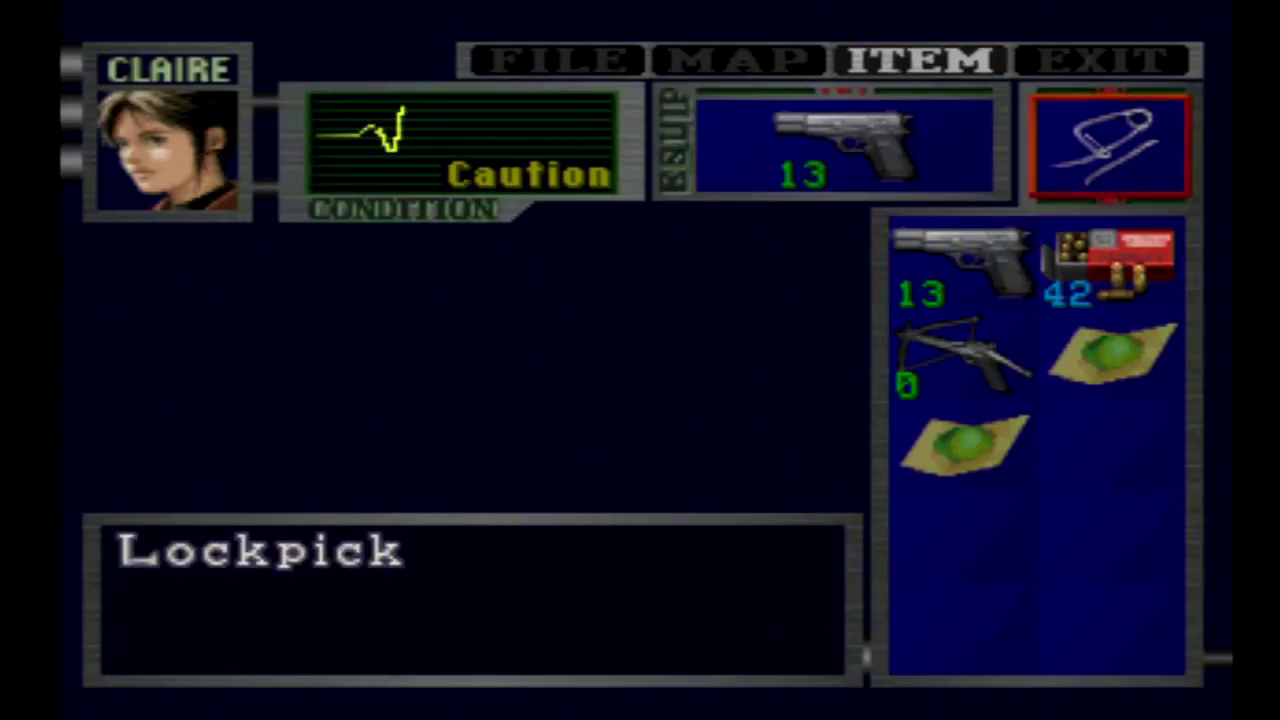
Switch to the MAP tab to view the Sewer B2 tunnel layout.
key(Left)
key(Return)
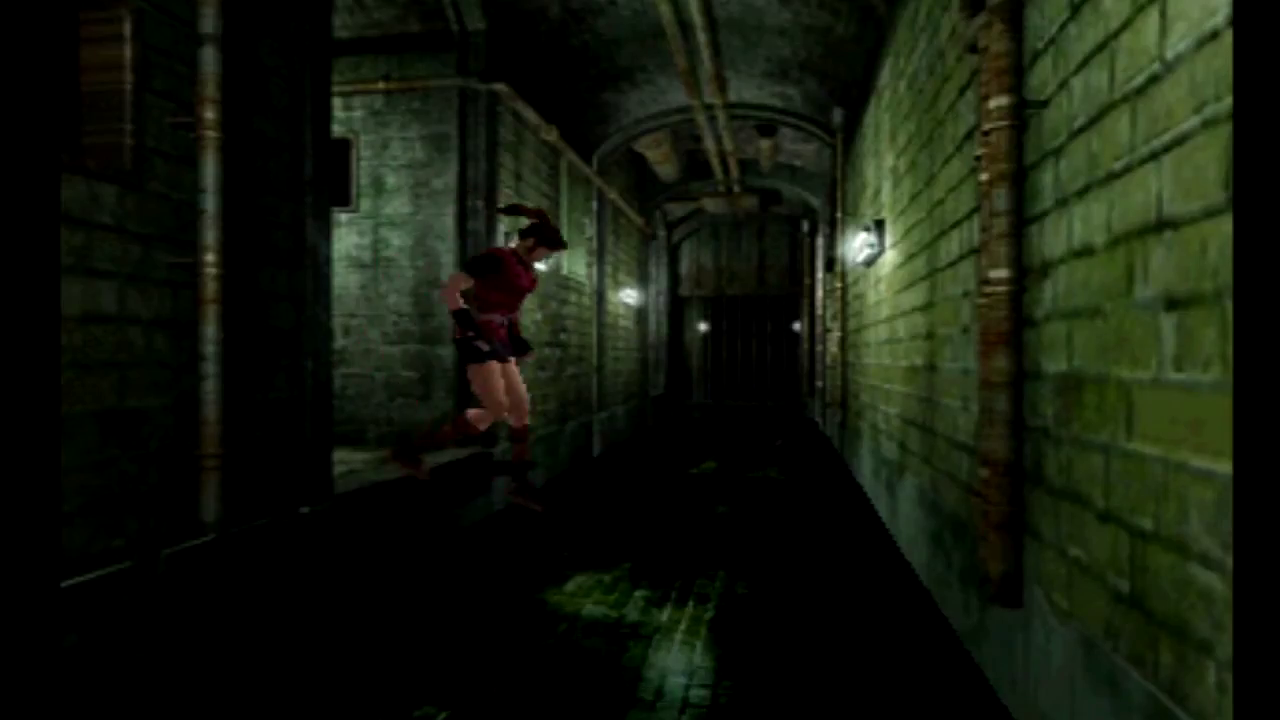
key(Up)
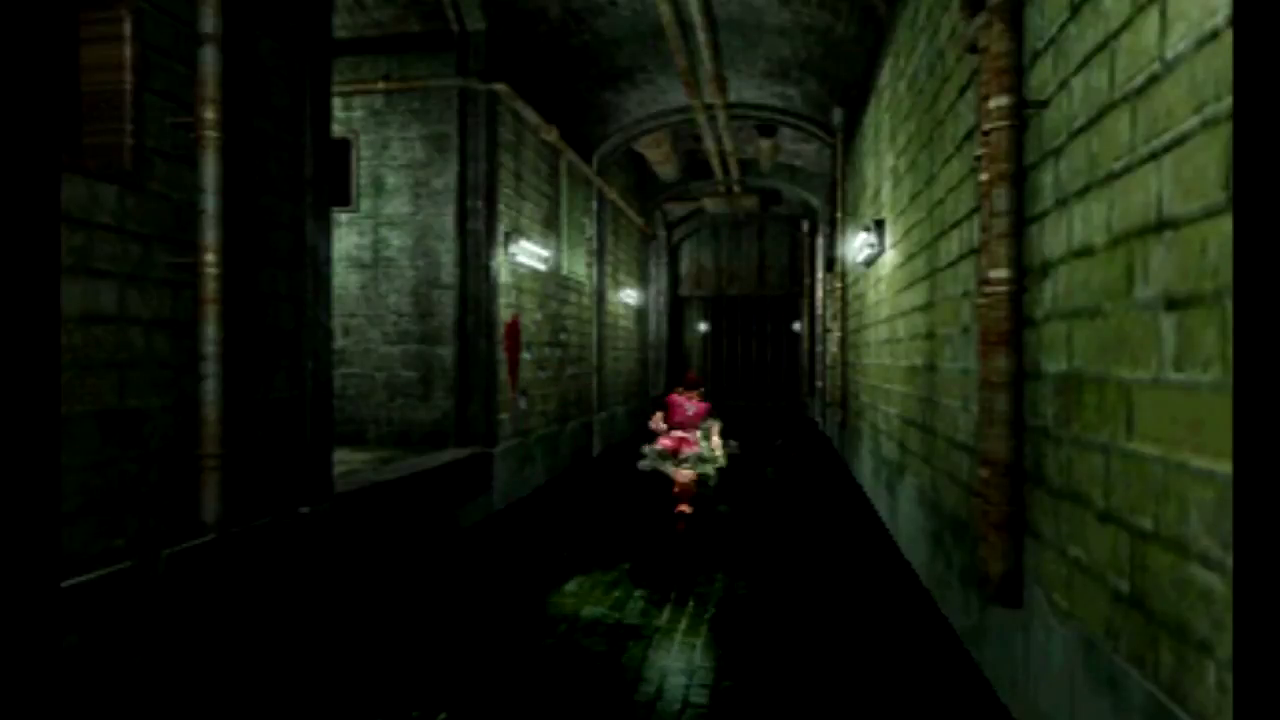
Run down the brick corridor, take the Flame Rounds, and continue into the next sewer section.
key(Up)
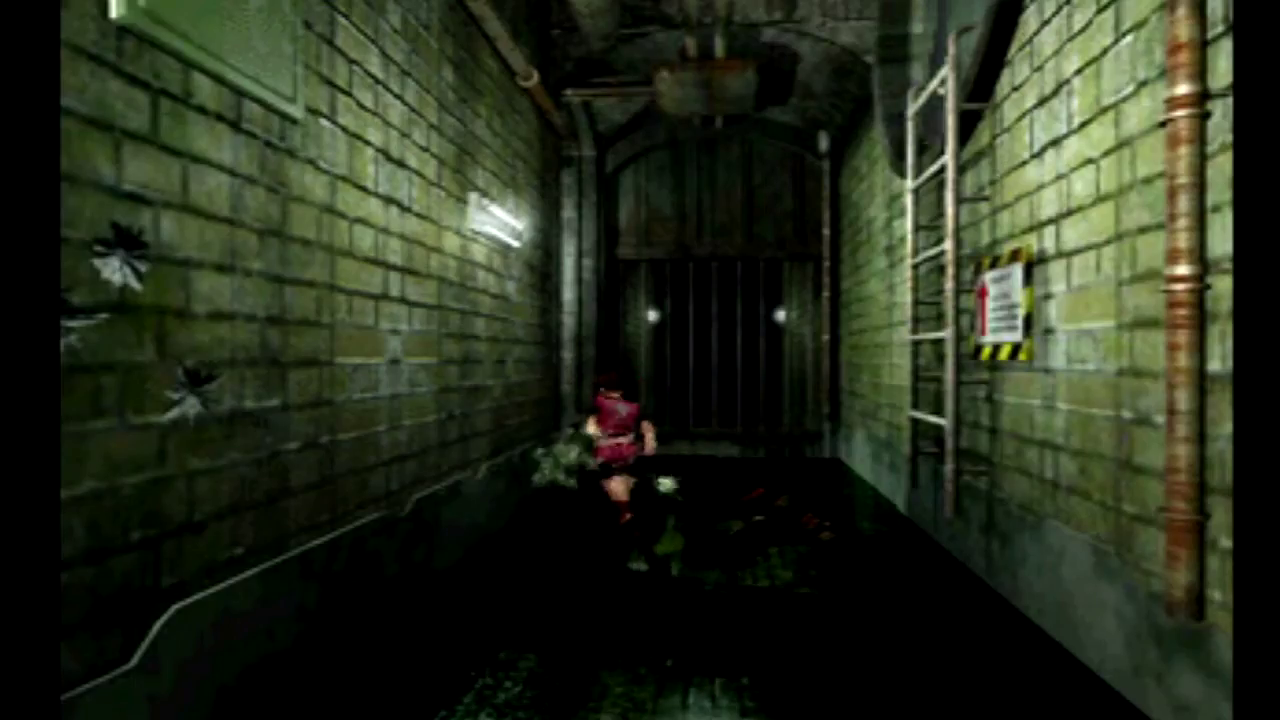
key(Up)
key(Up)
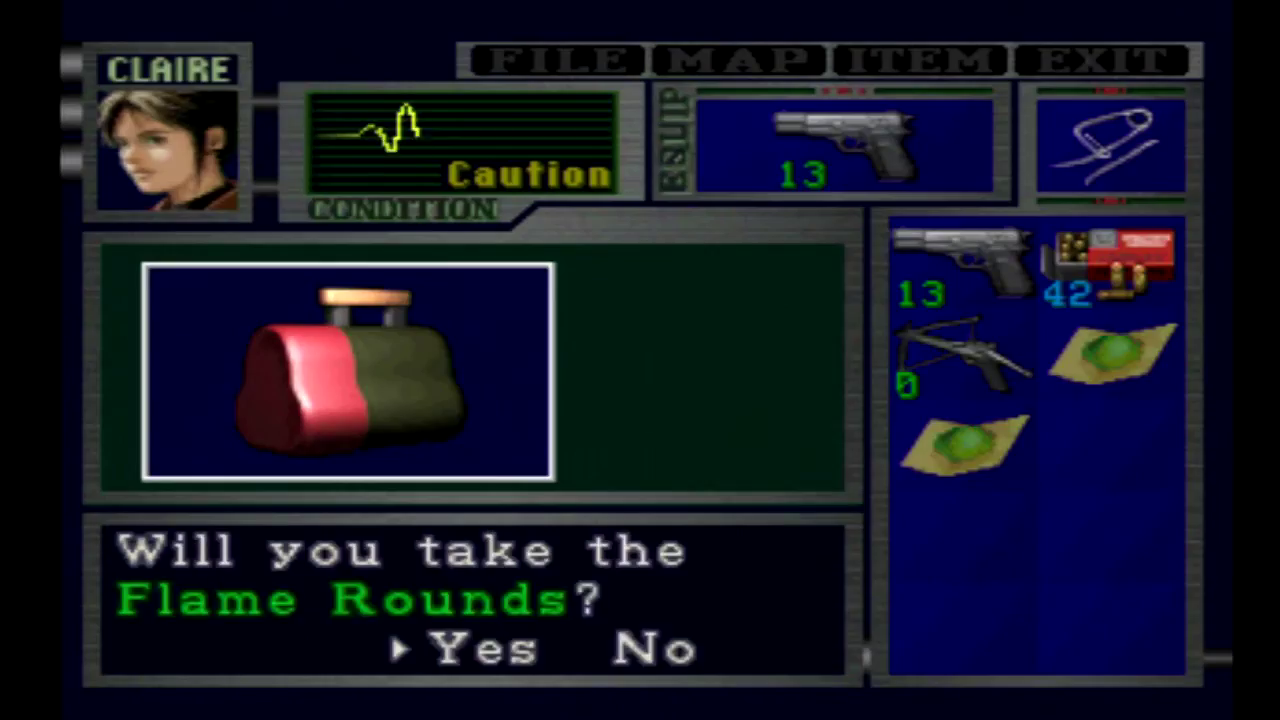
key(Return)
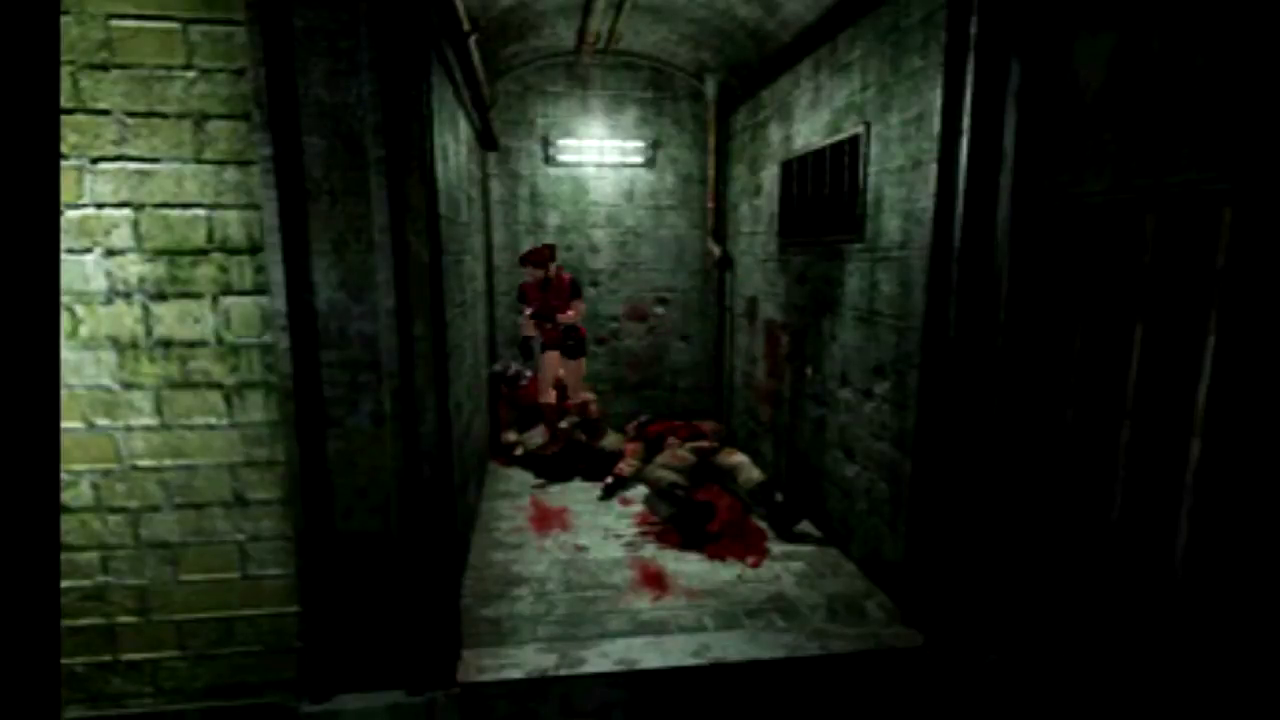
key(Up)
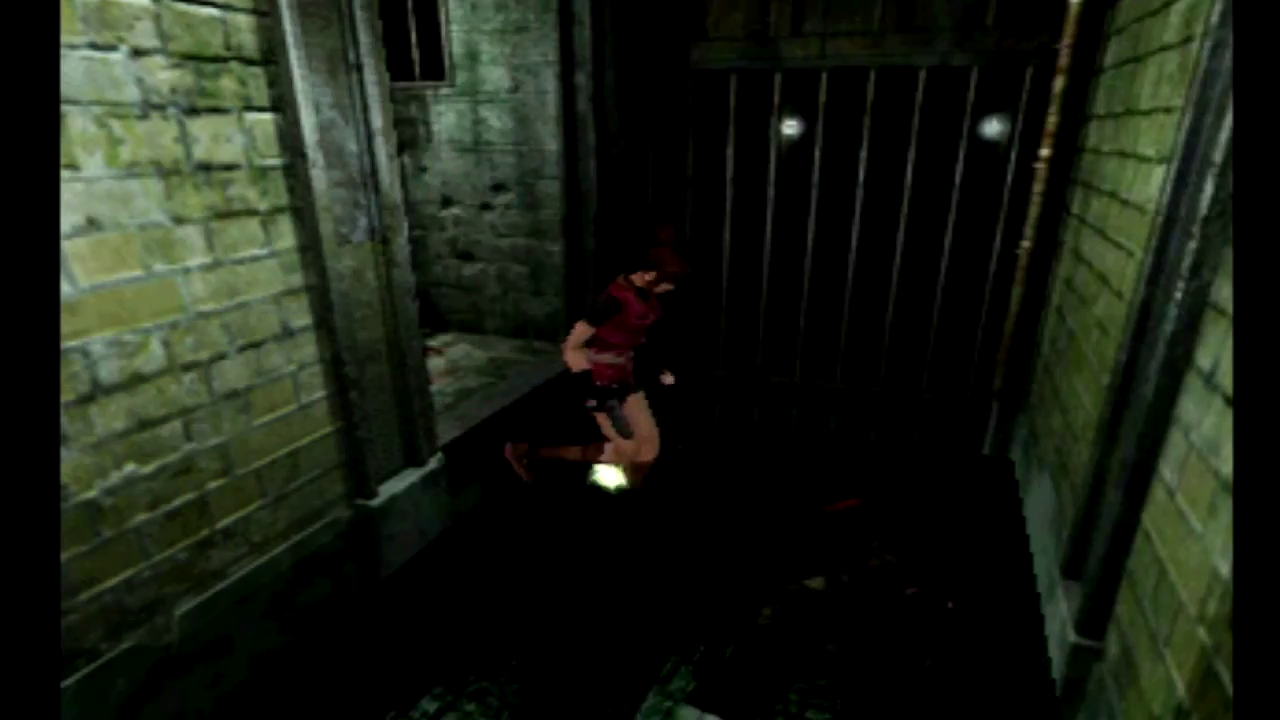
Look through the first barred gate and find it too dark.
key(Up)
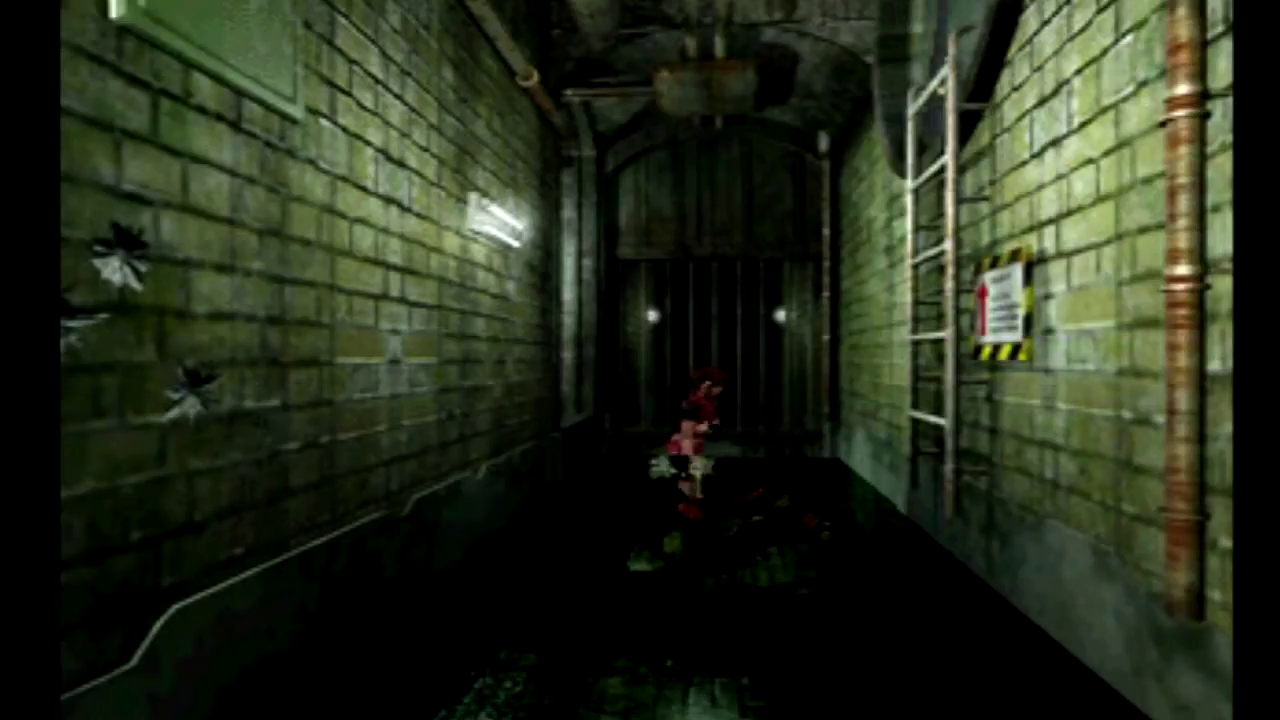
key(Return)
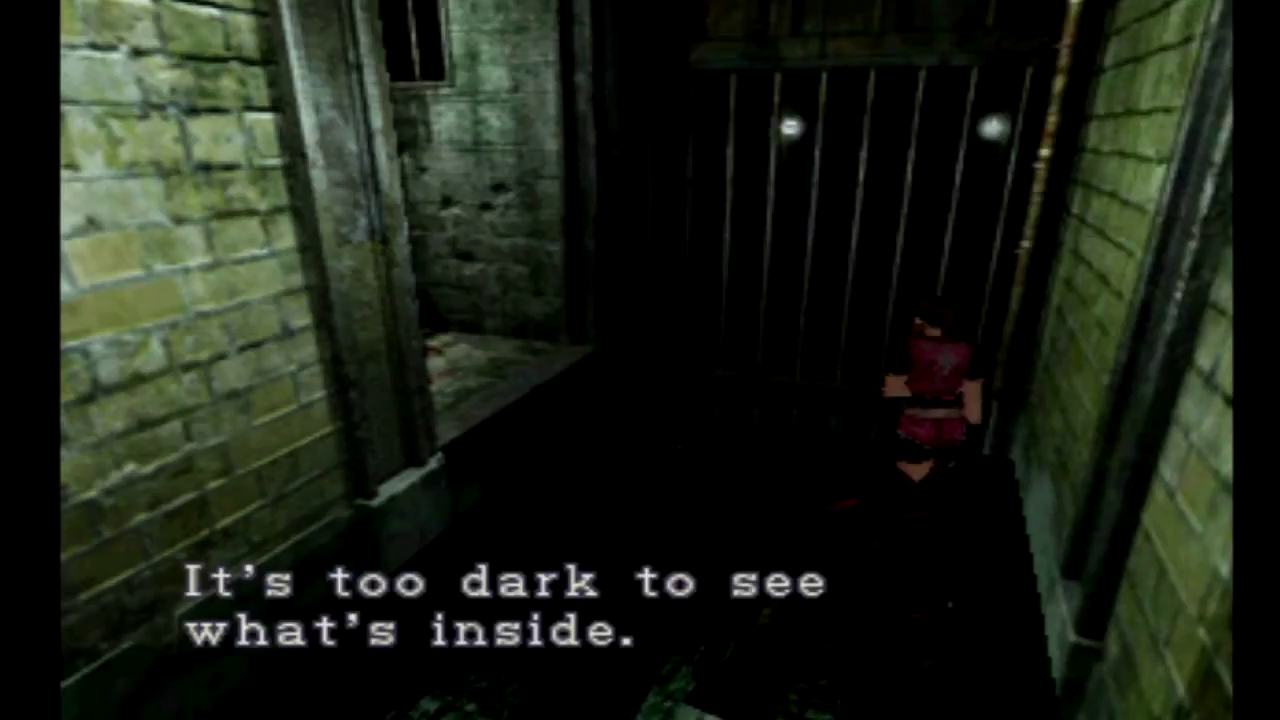
key(Return)
key(Down)
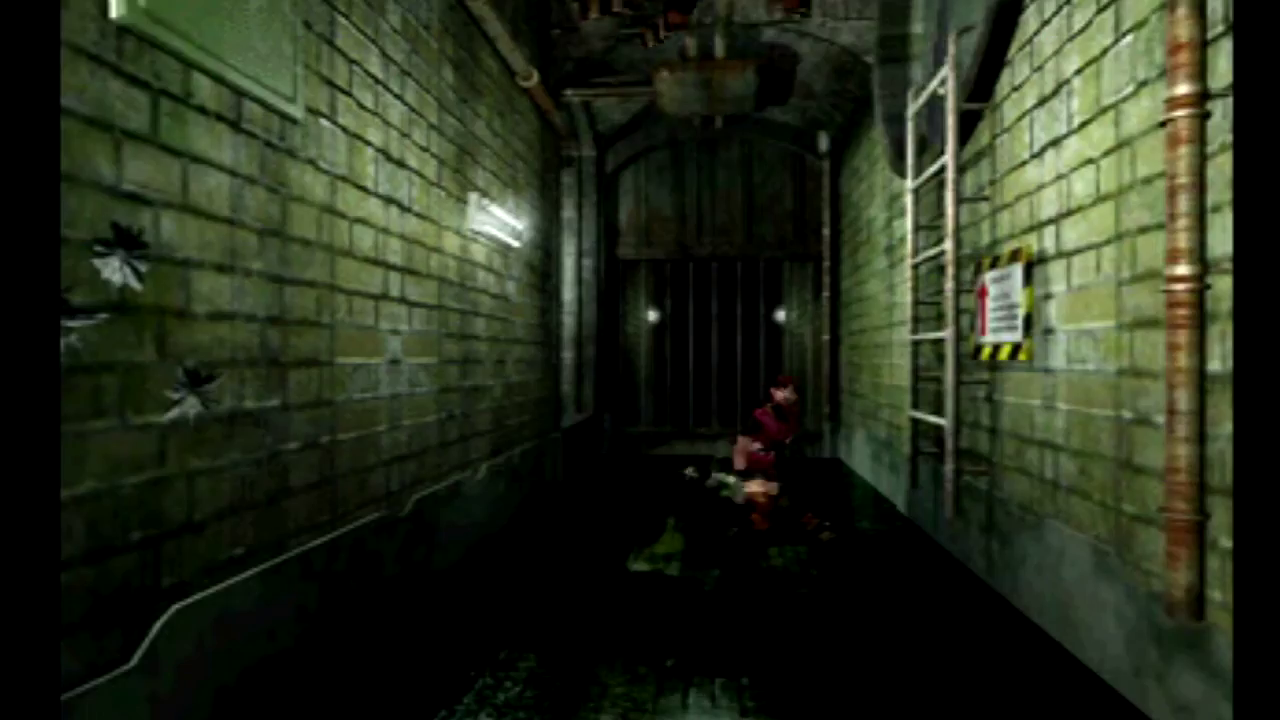
Read the ventilation hole and fan description by the ladder.
key(Return)
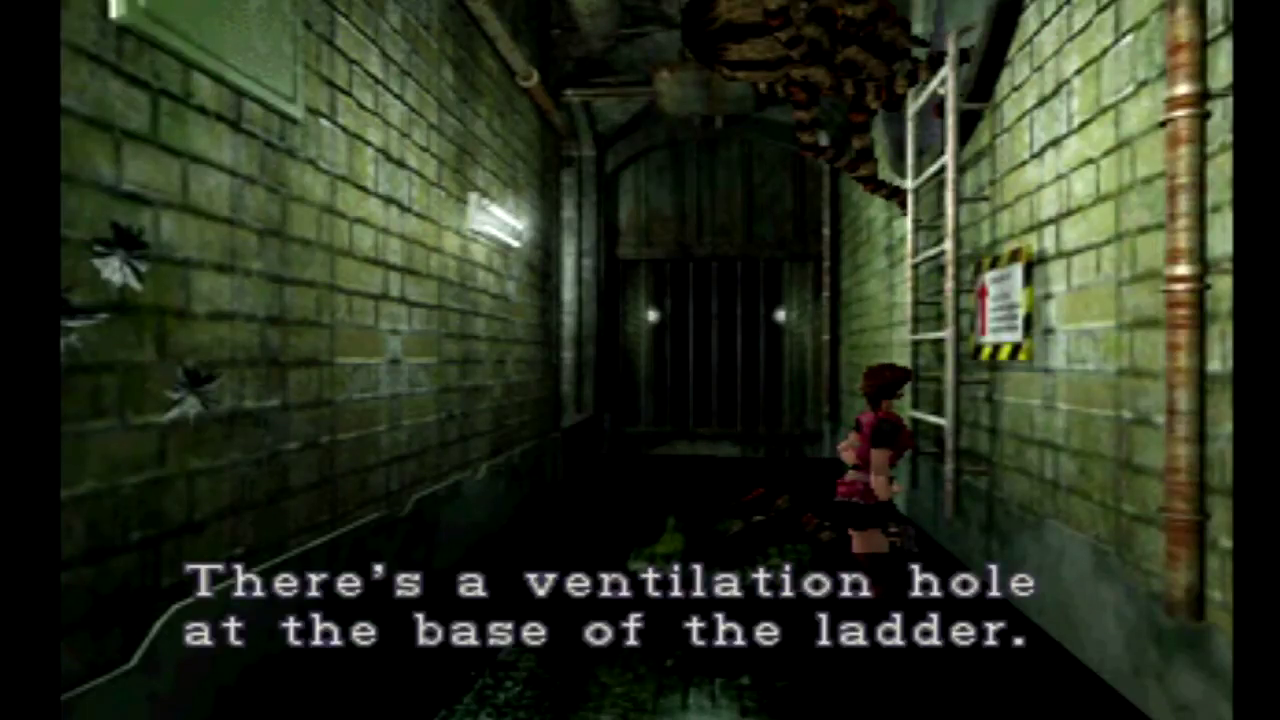
key(Return)
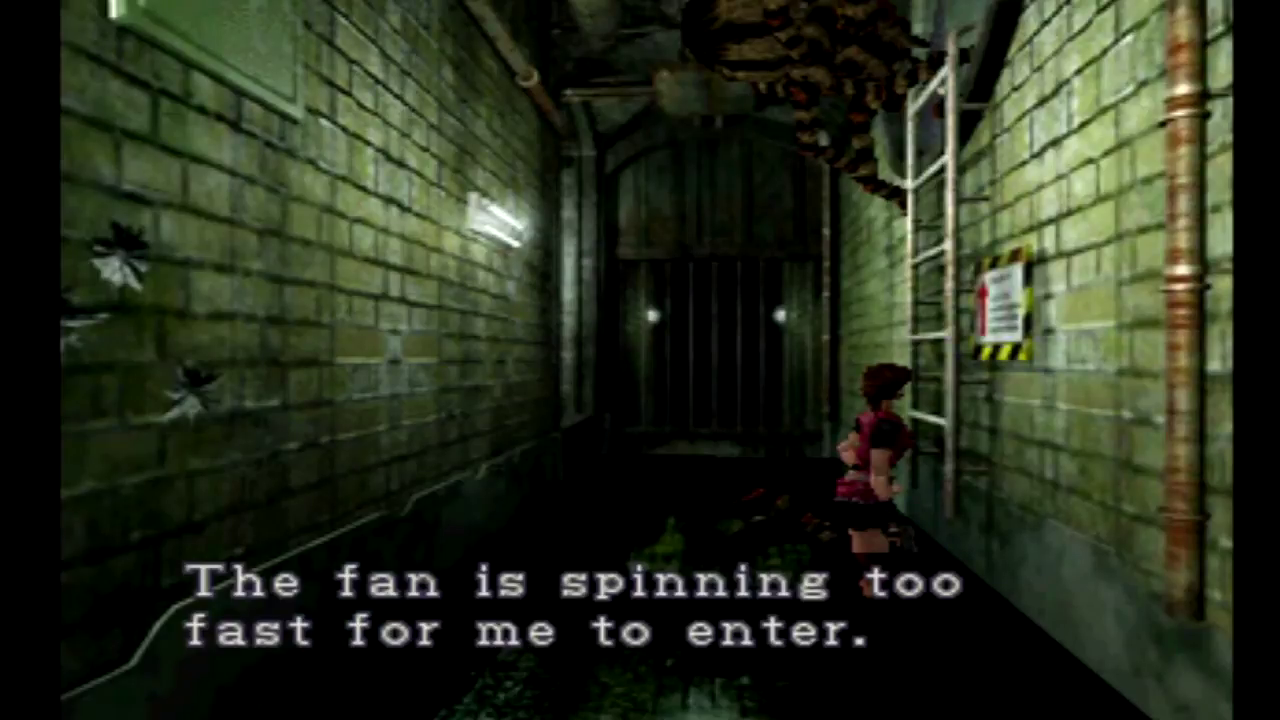
key(Return)
key(Down)
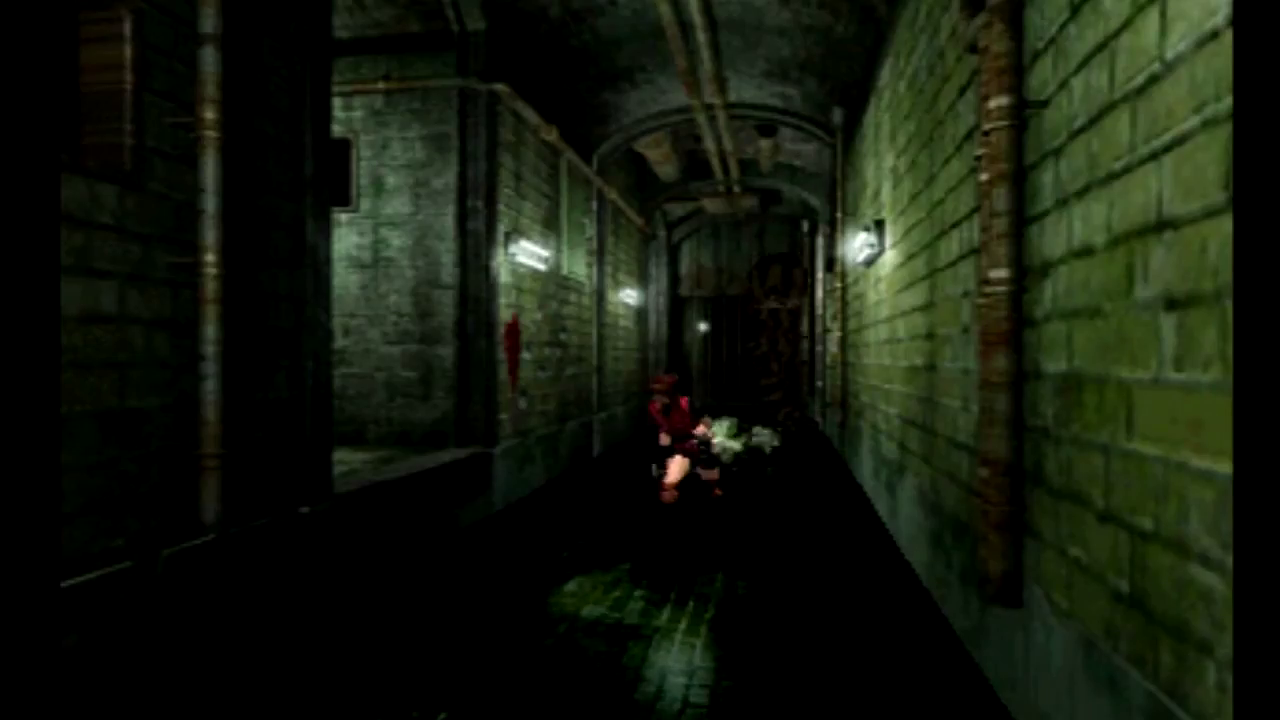
Run past the spider through the steaming corridor and examine the dark far gate.
key(Up)
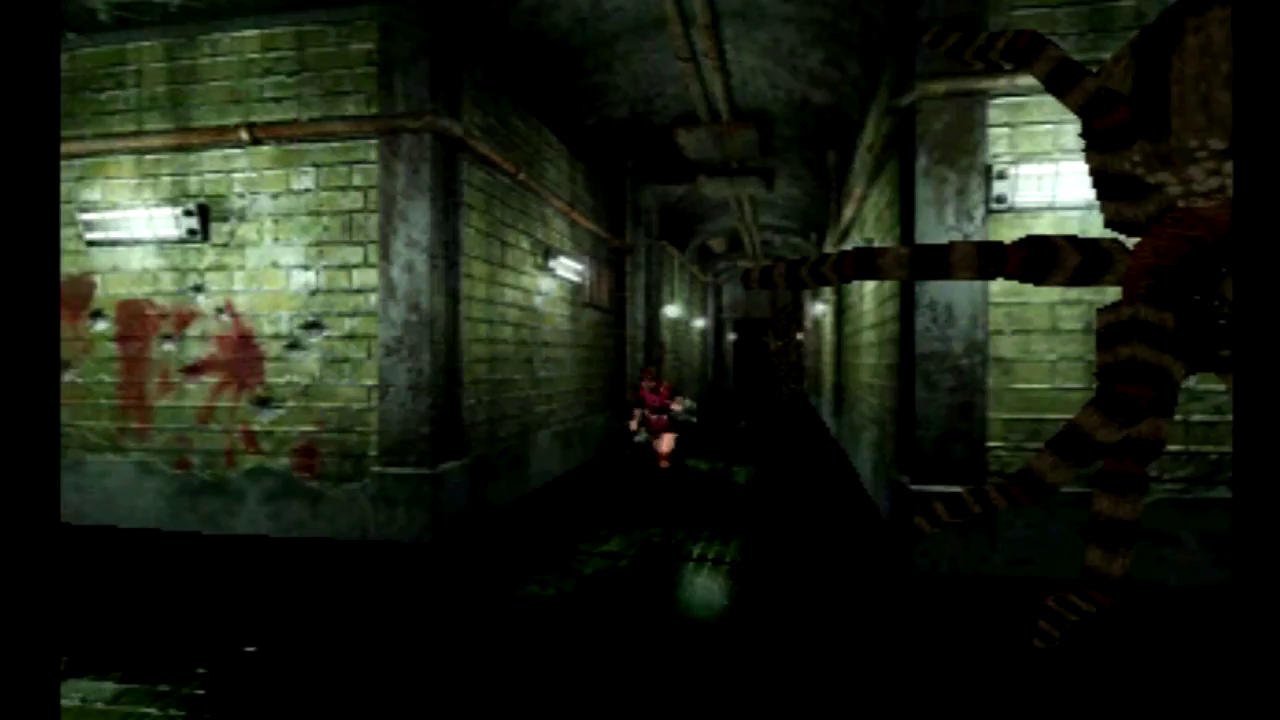
key(Up)
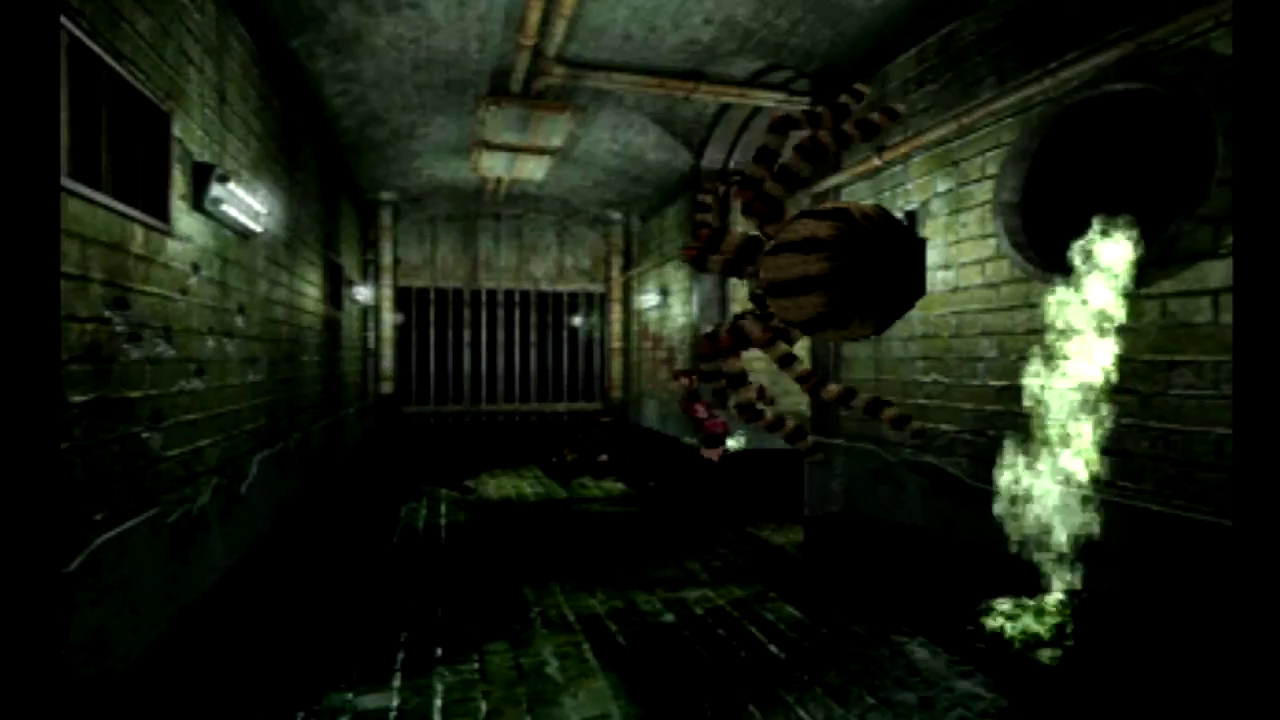
key(Up)
key(Return)
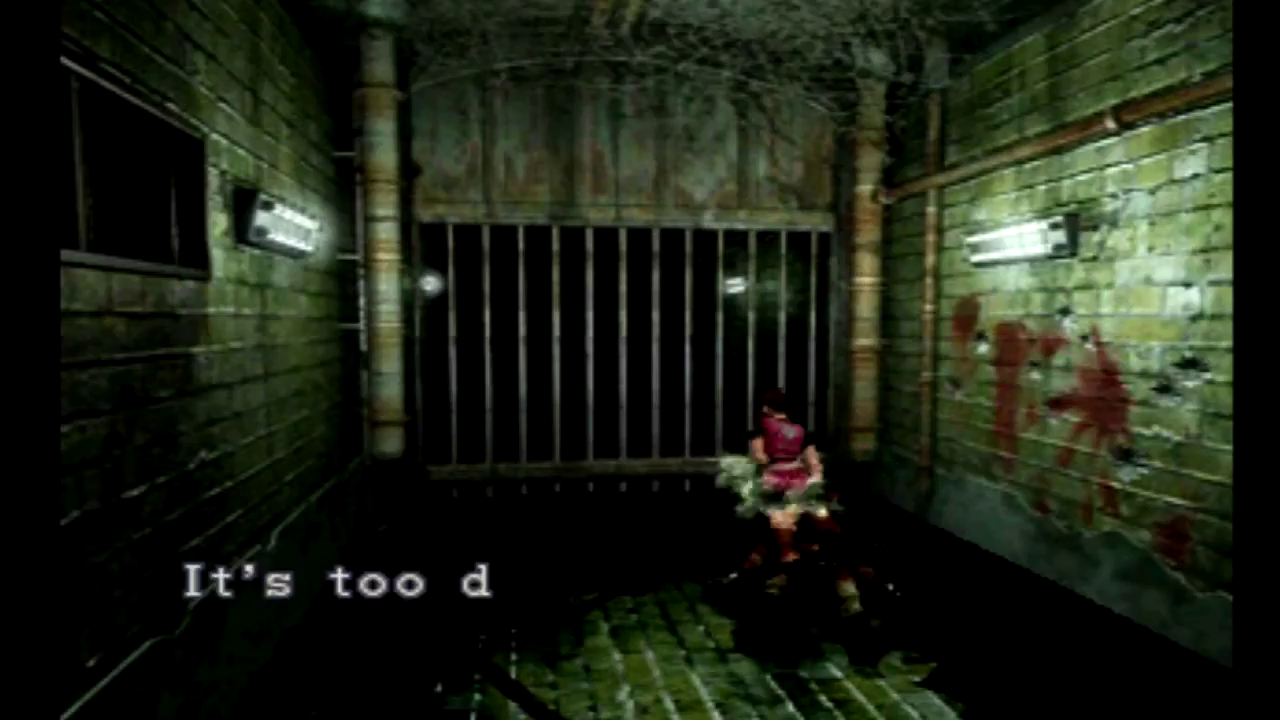
key(Return)
Run back through the barred gate and dodge past the giant spiders in the new room.
key(Left)
key(Up)
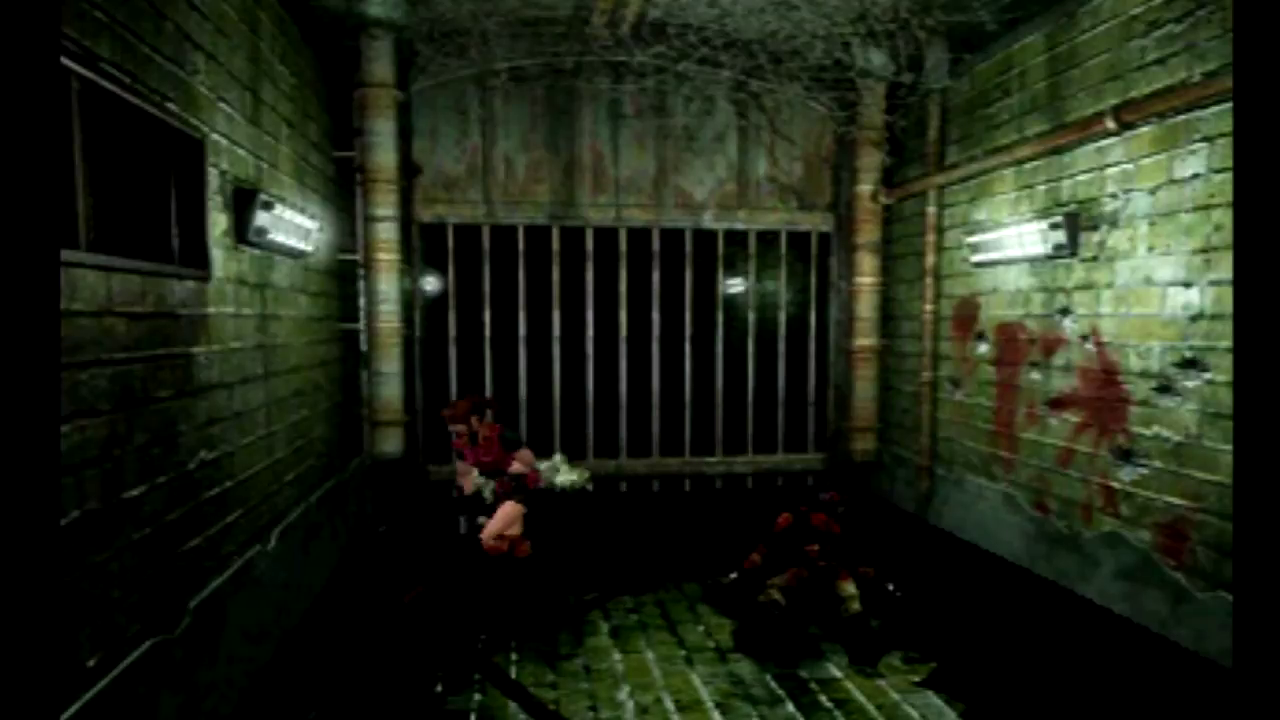
key(Up)
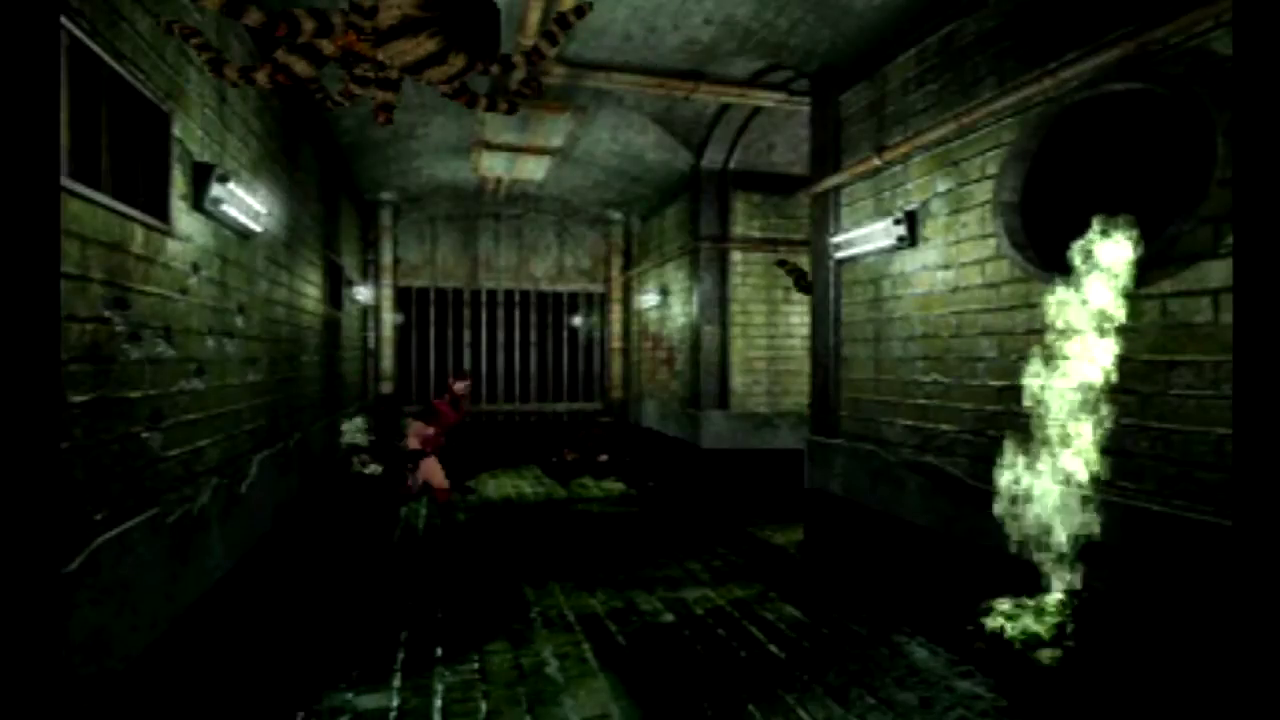
key(Up)
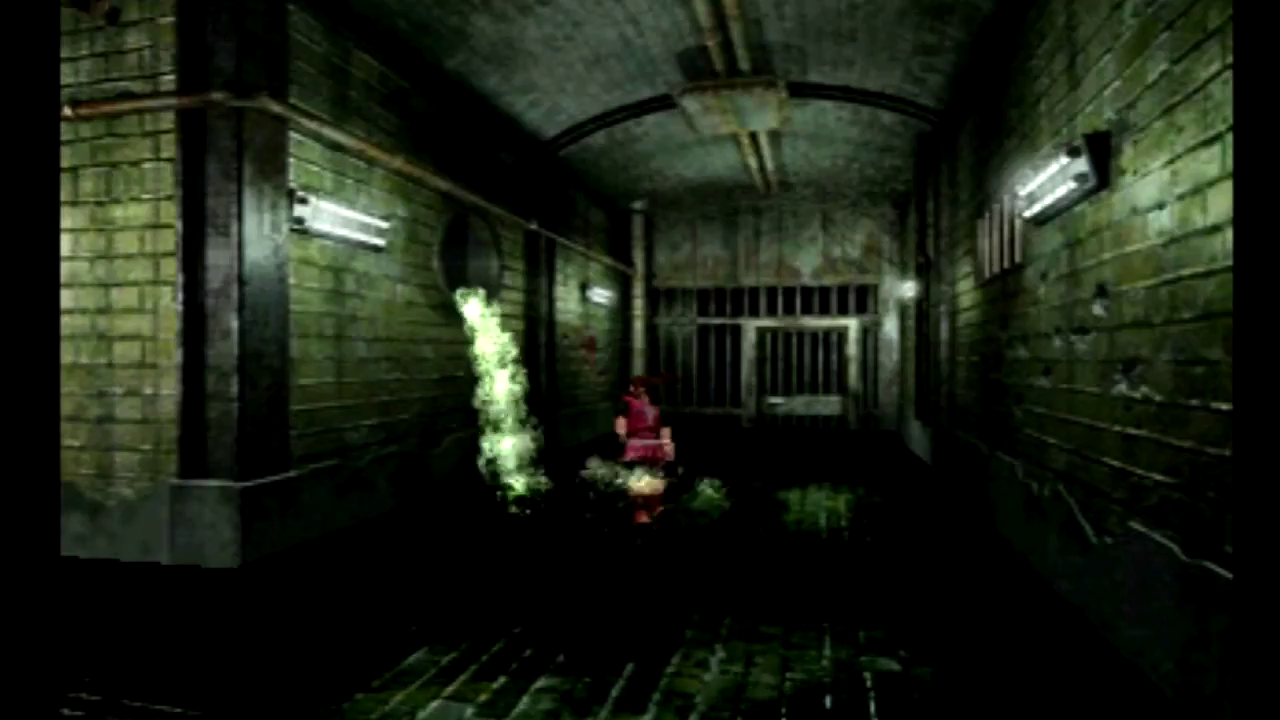
key(Up)
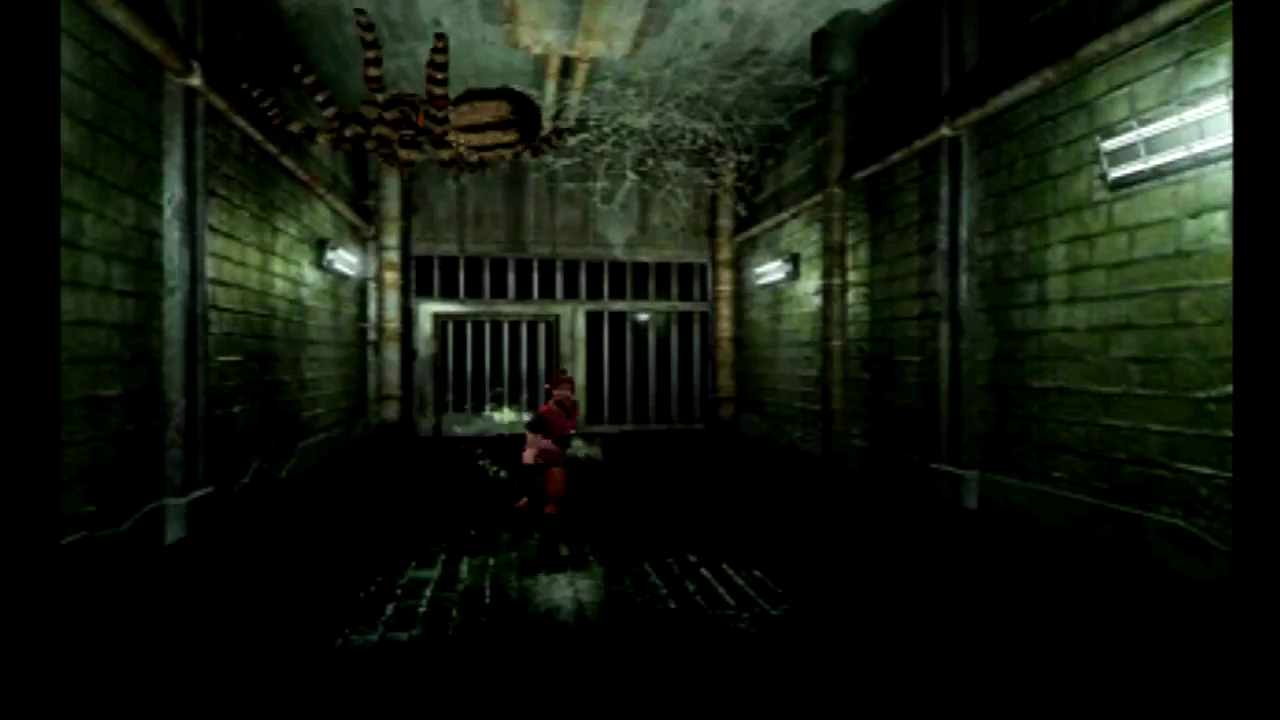
key(Up)
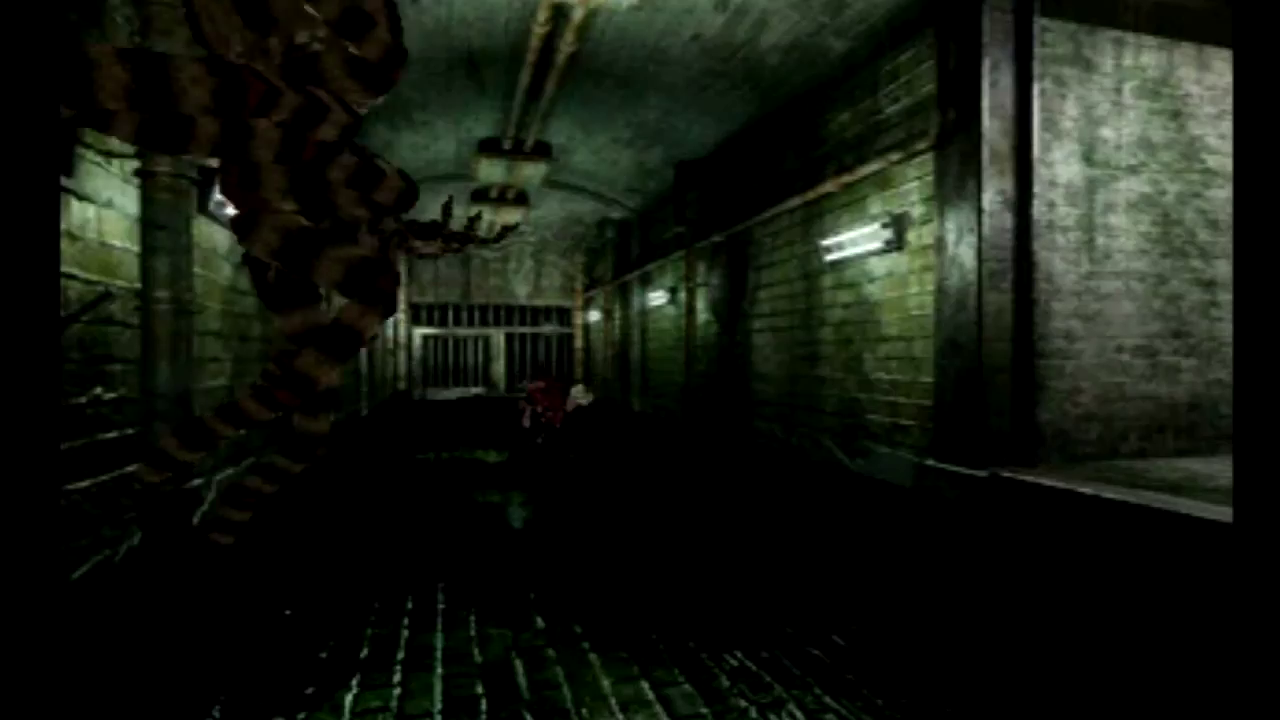
key(Up)
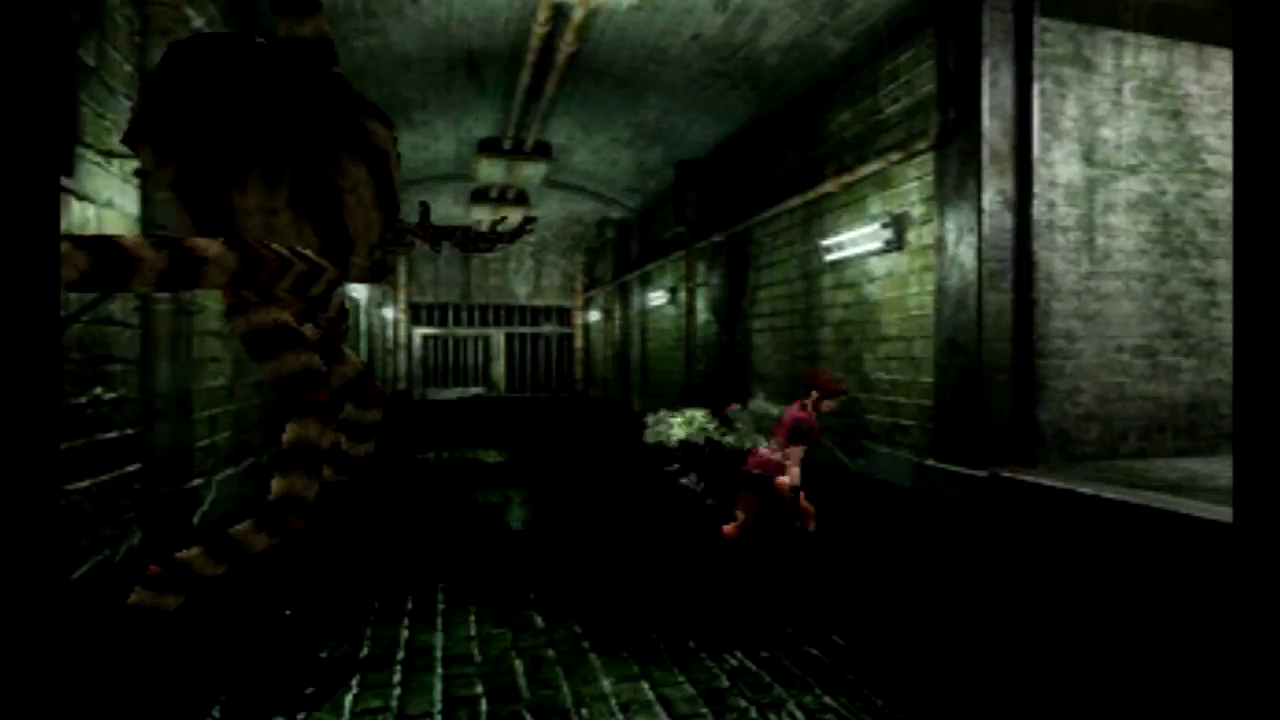
key(Up)
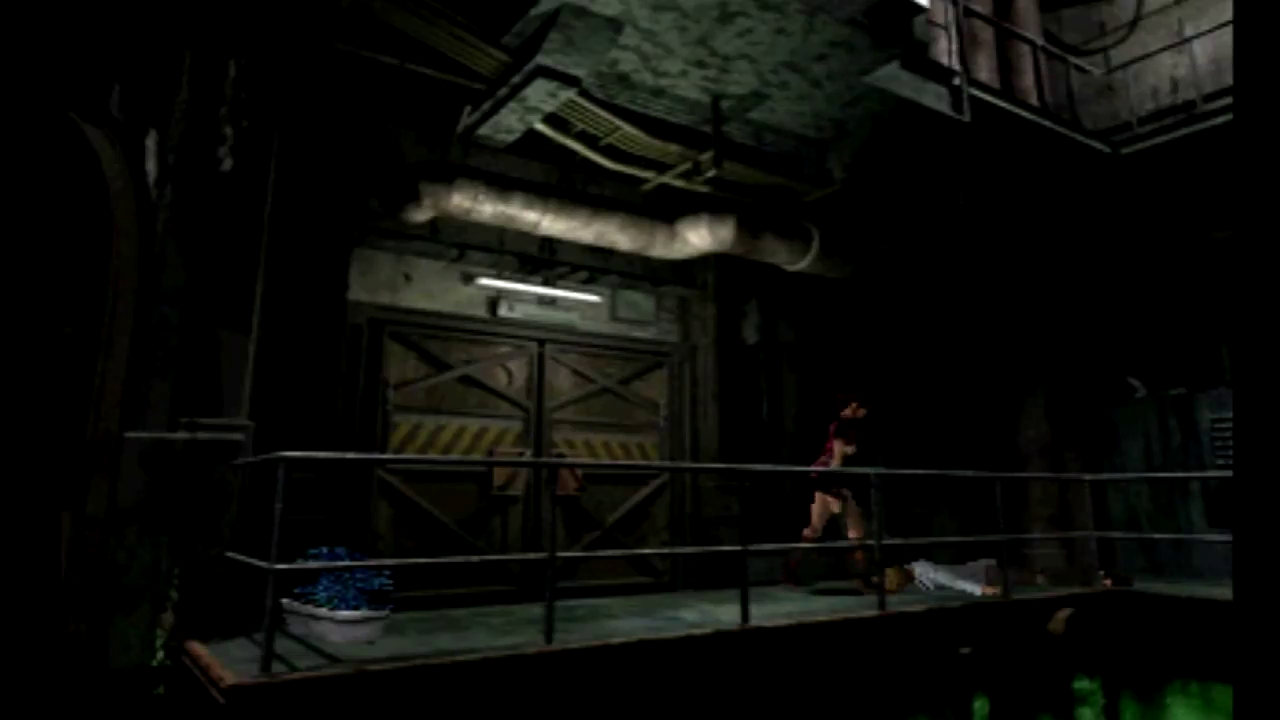
Examine the Blue Herbs pot, answer the use prompt, and run right toward the machinery.
key(Left)
key(Return)
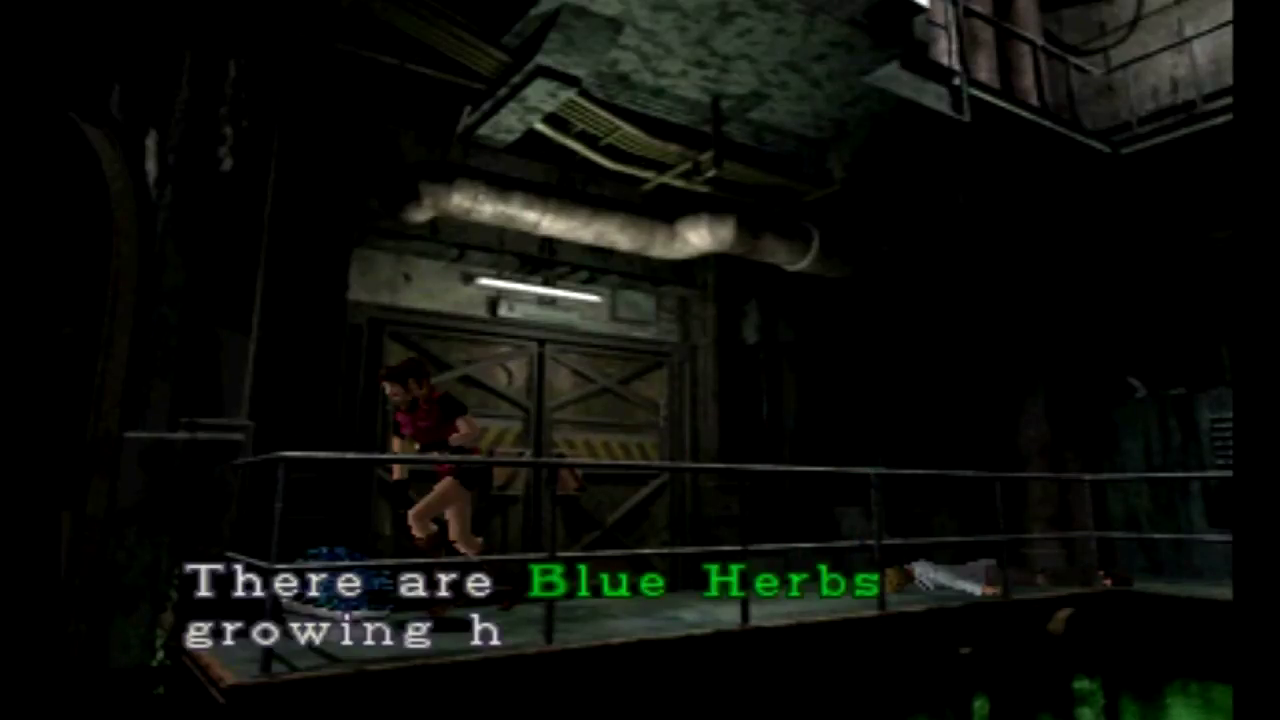
key(Return)
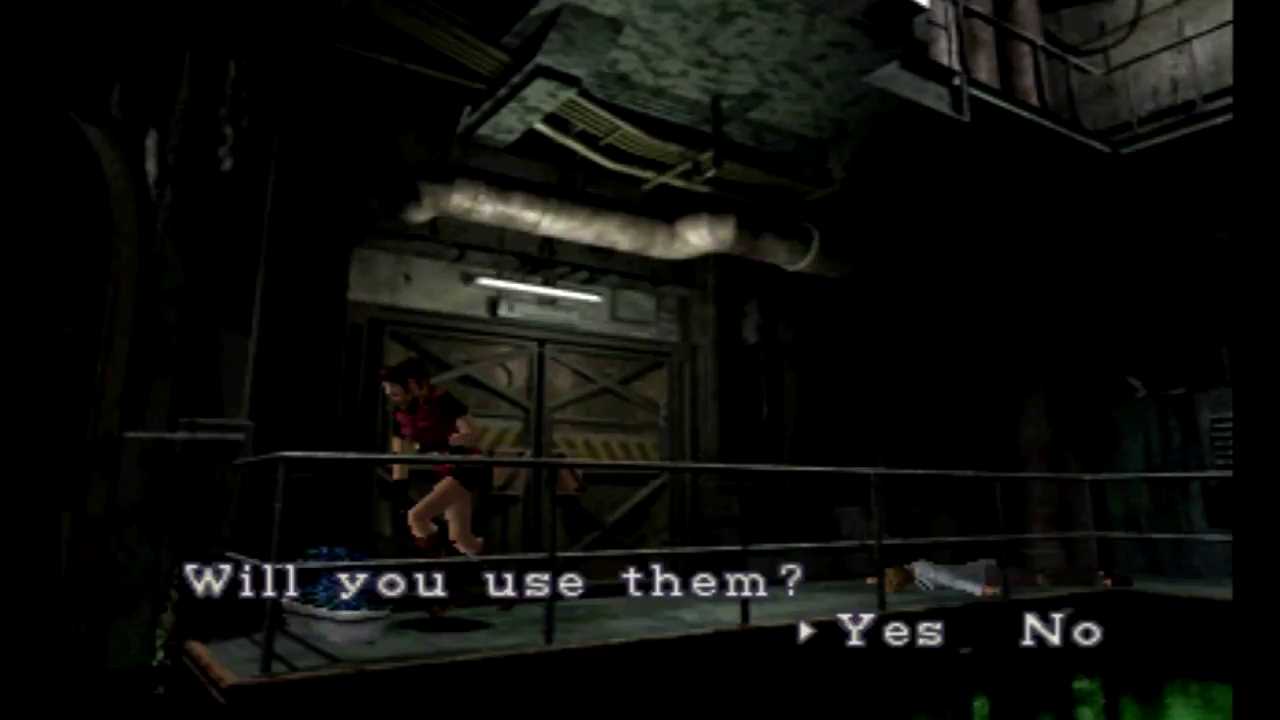
key(Return)
key(Right)
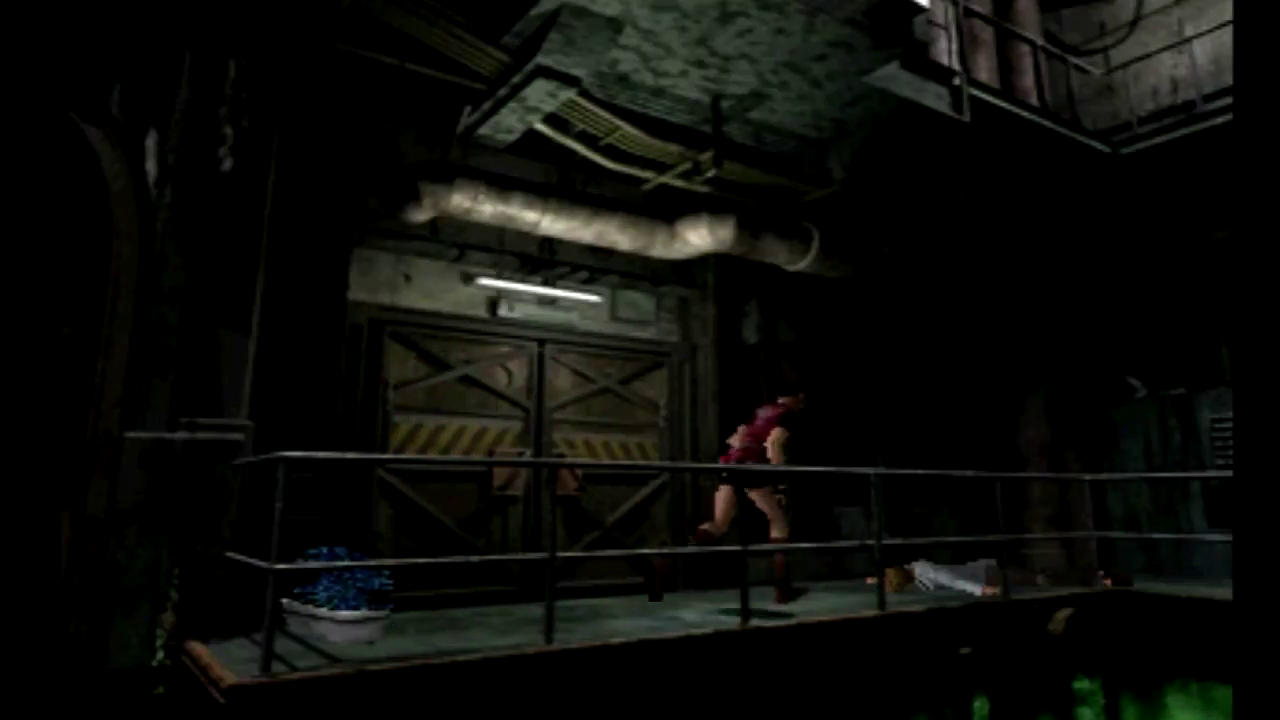
key(Right)
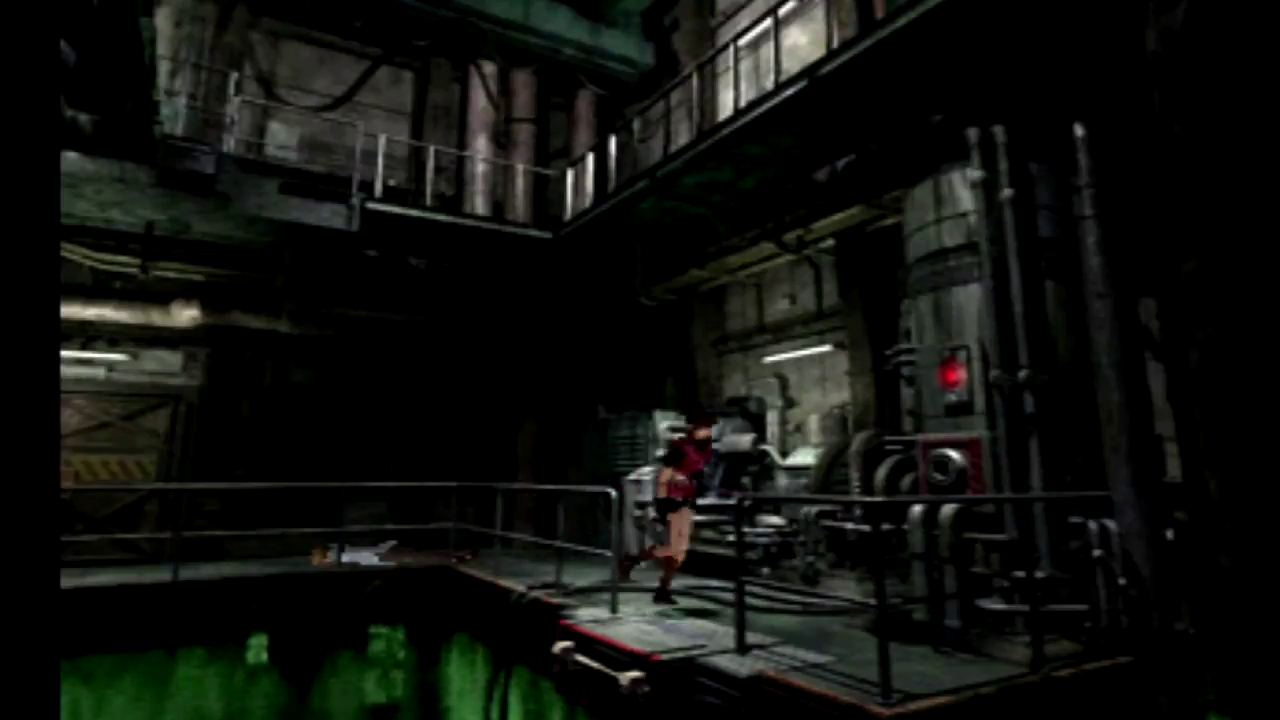
Read the oil pressure data transmitter and regulator, then exit through the left door.
key(Right)
key(Return)
key(Return)
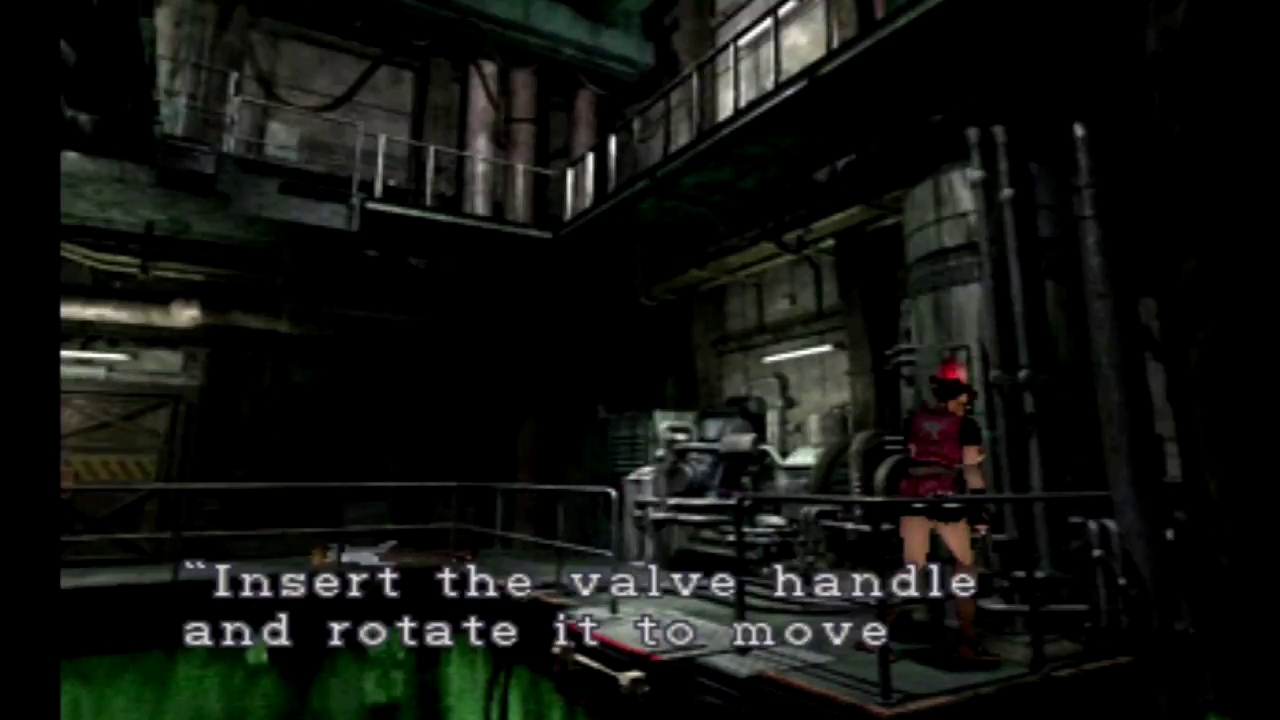
key(Return)
key(Return)
key(Down)
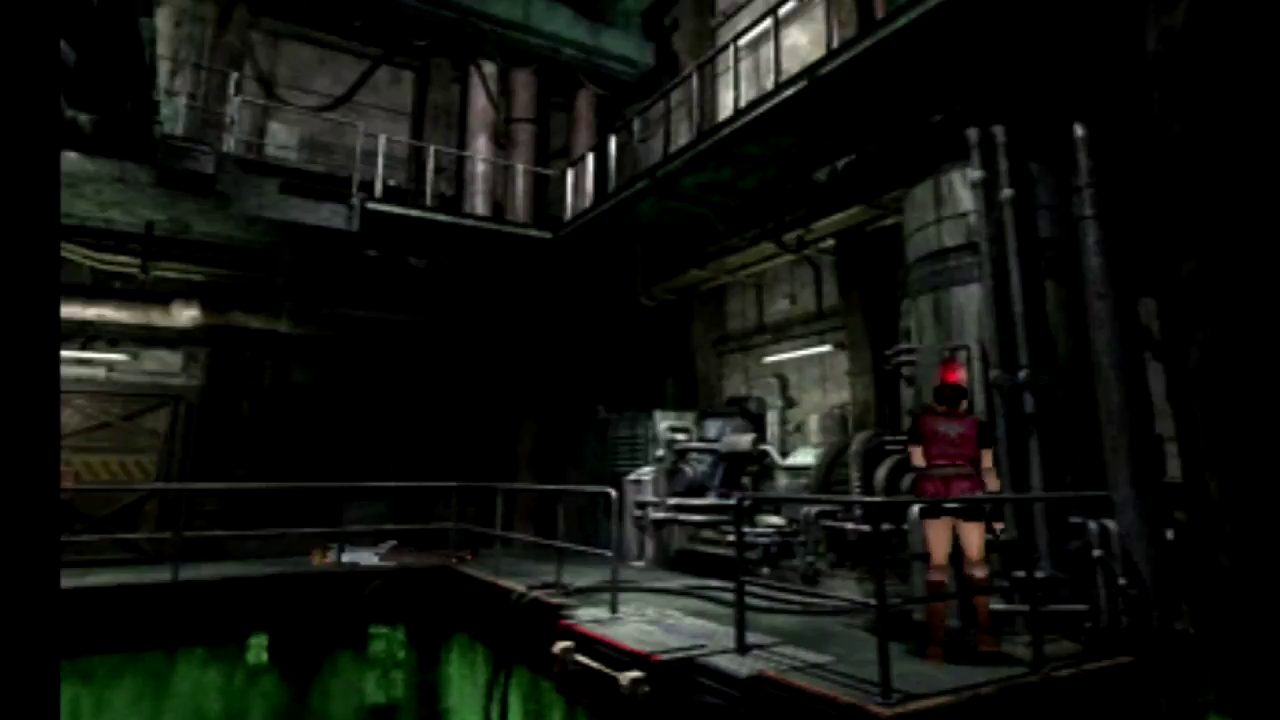
key(Left)
key(Return)
key(Return)
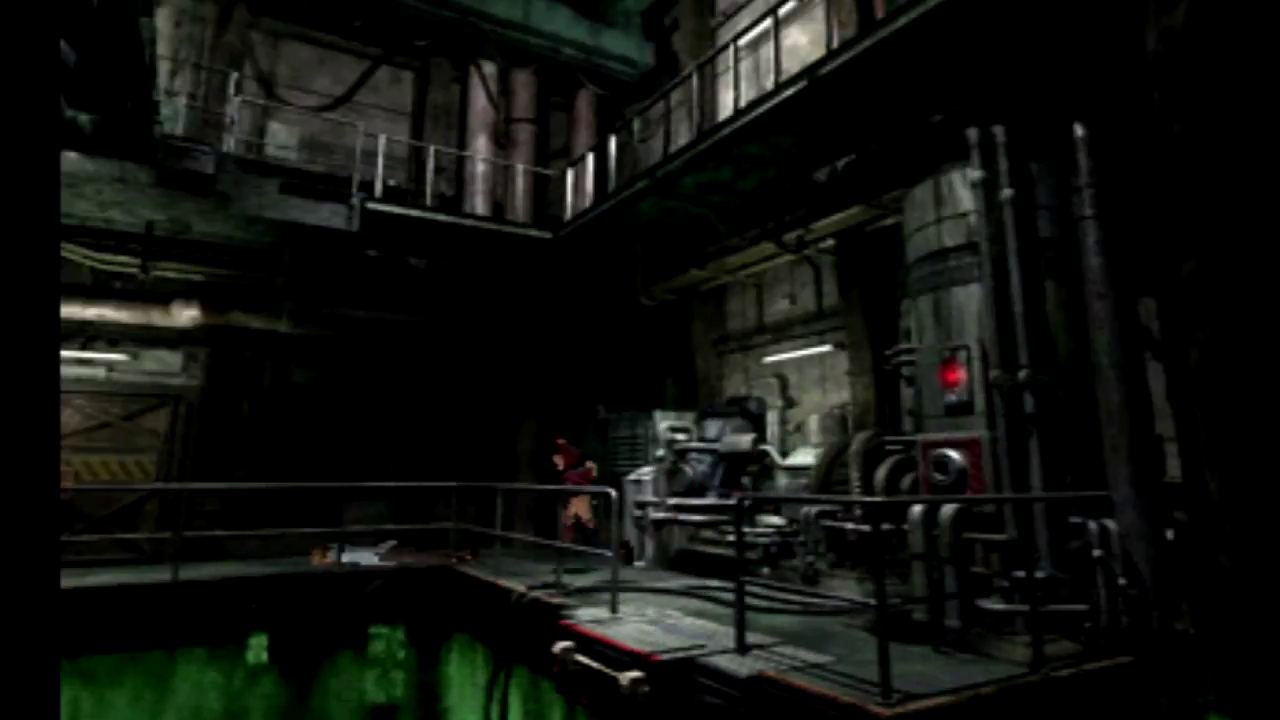
key(Left)
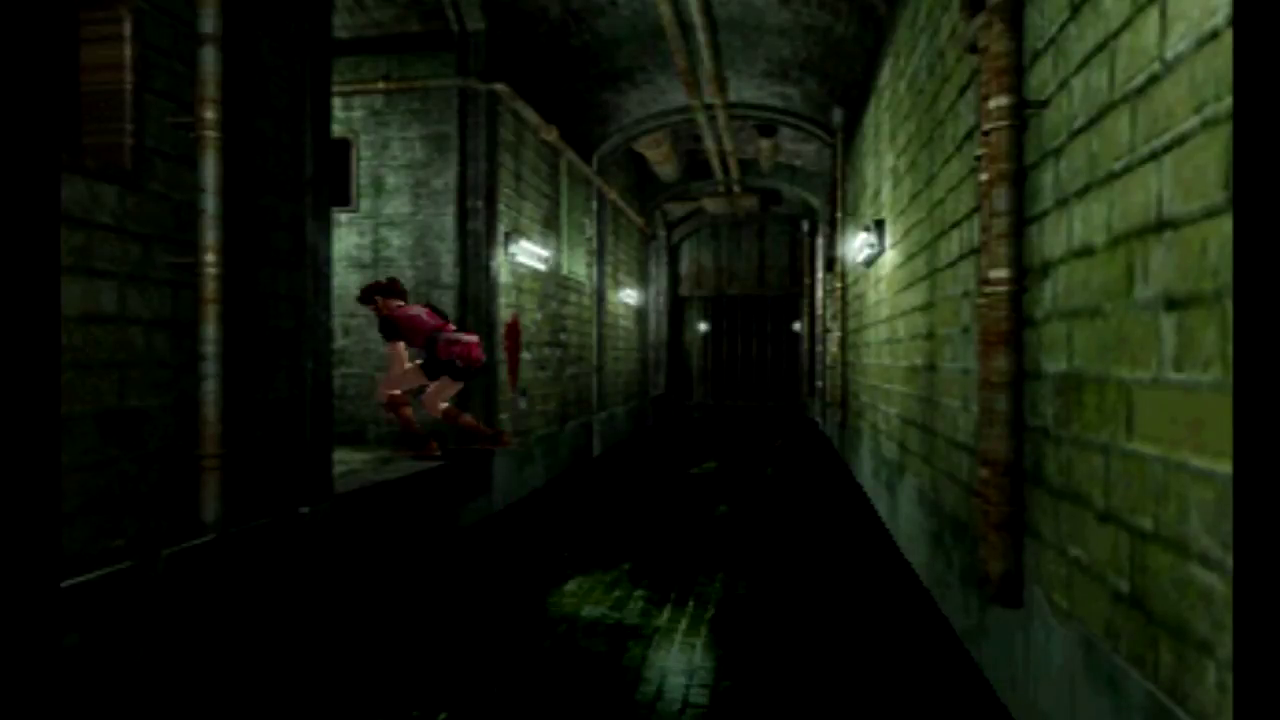
After a brief pause, run down the corridor and through the end door to the item box.
key(Escape)
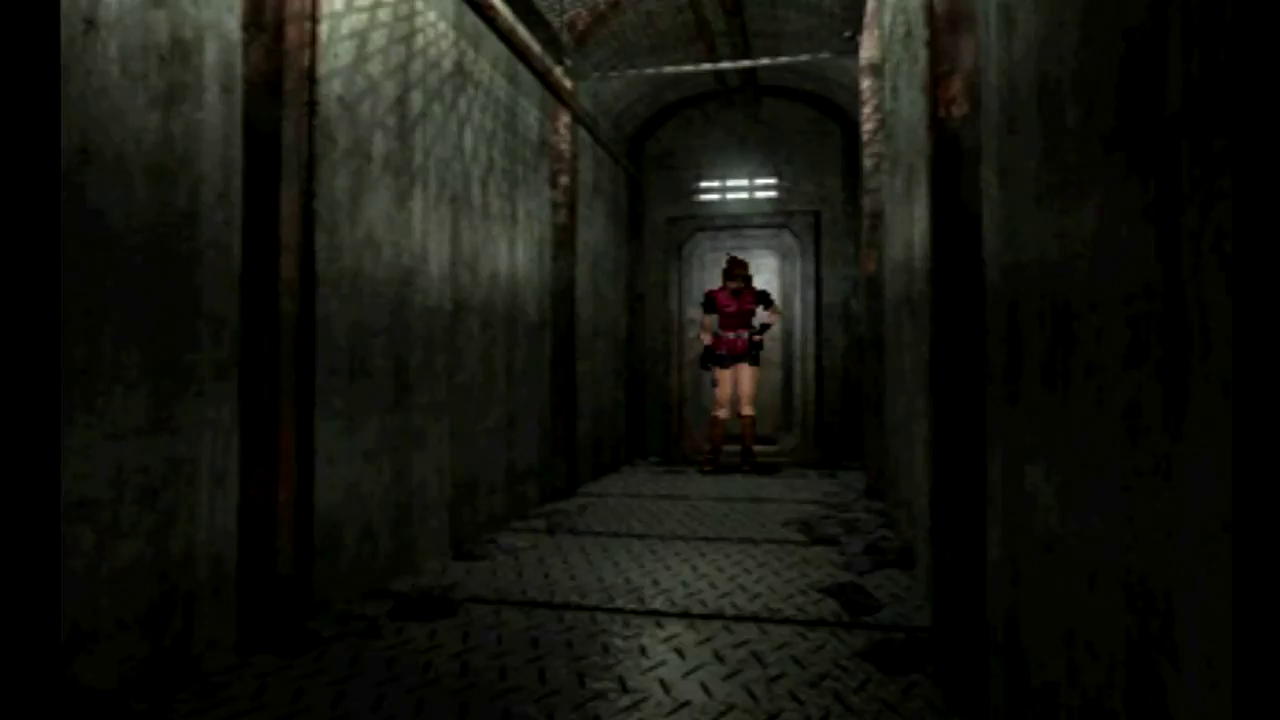
key(Up)
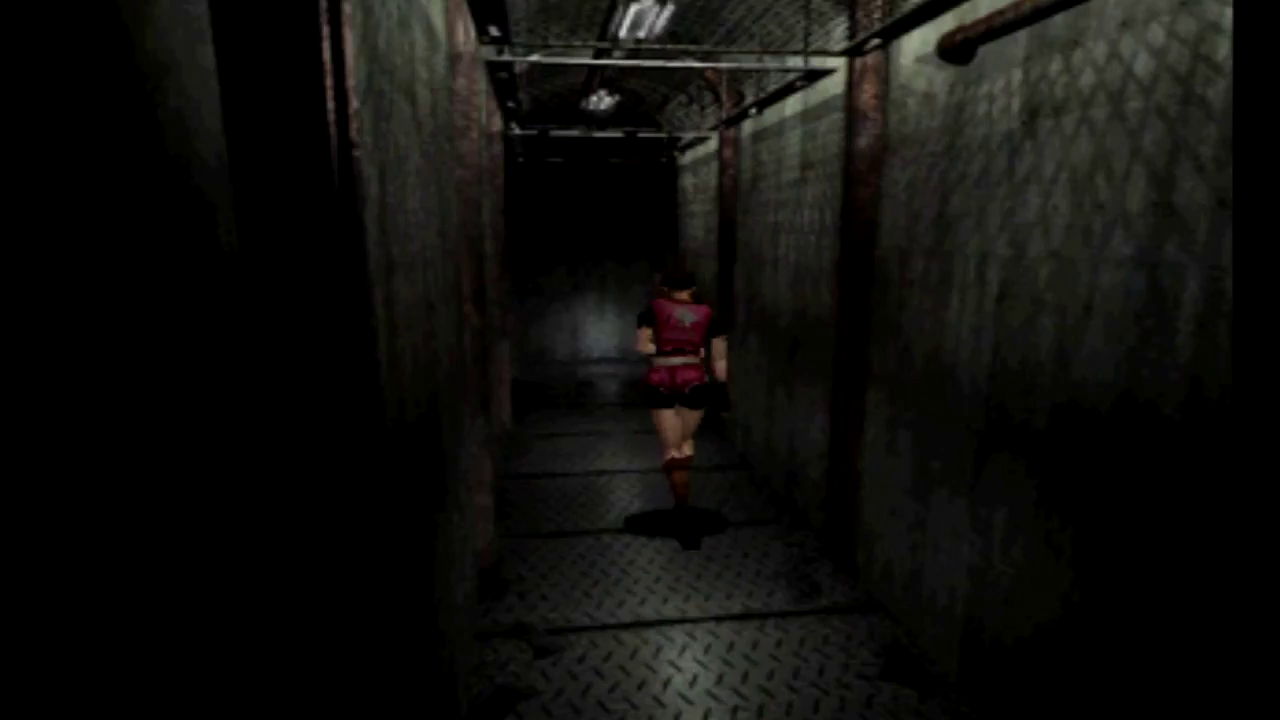
key(Up)
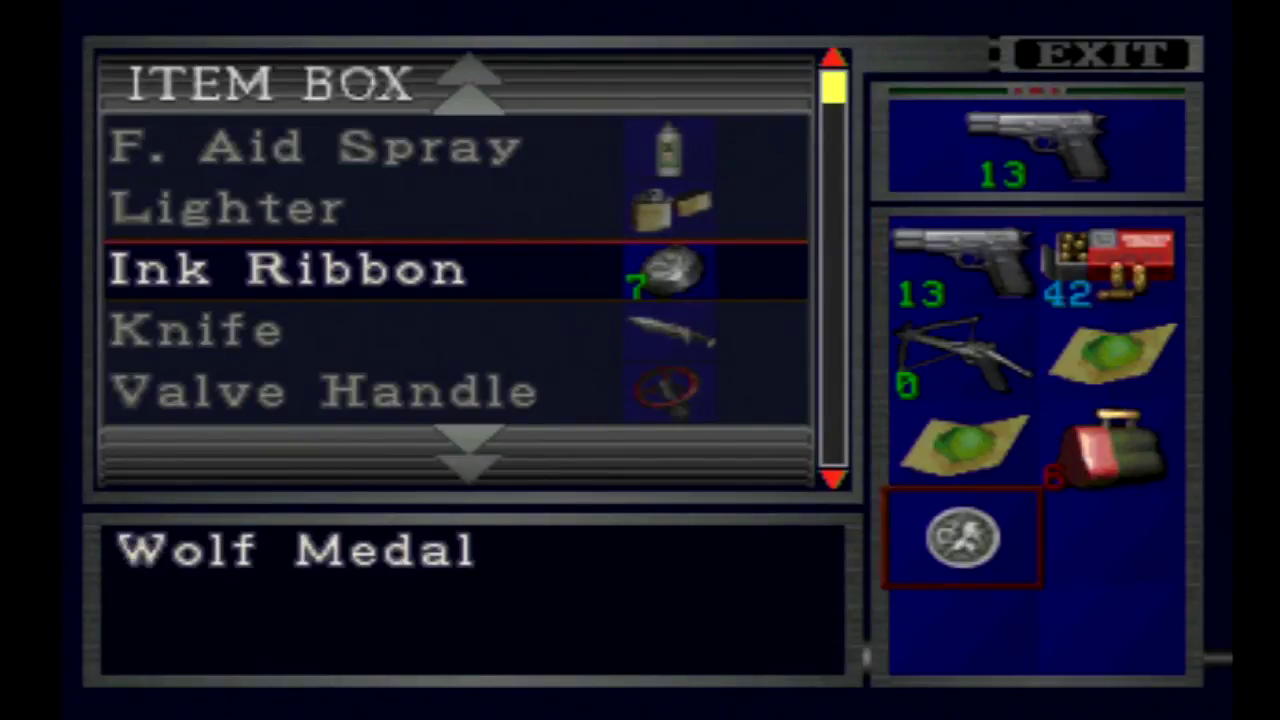
Store the Flame Rounds from Claire's inventory in a box slot.
key(Up)
key(Right)
key(Down)
key(Down)
key(Down)
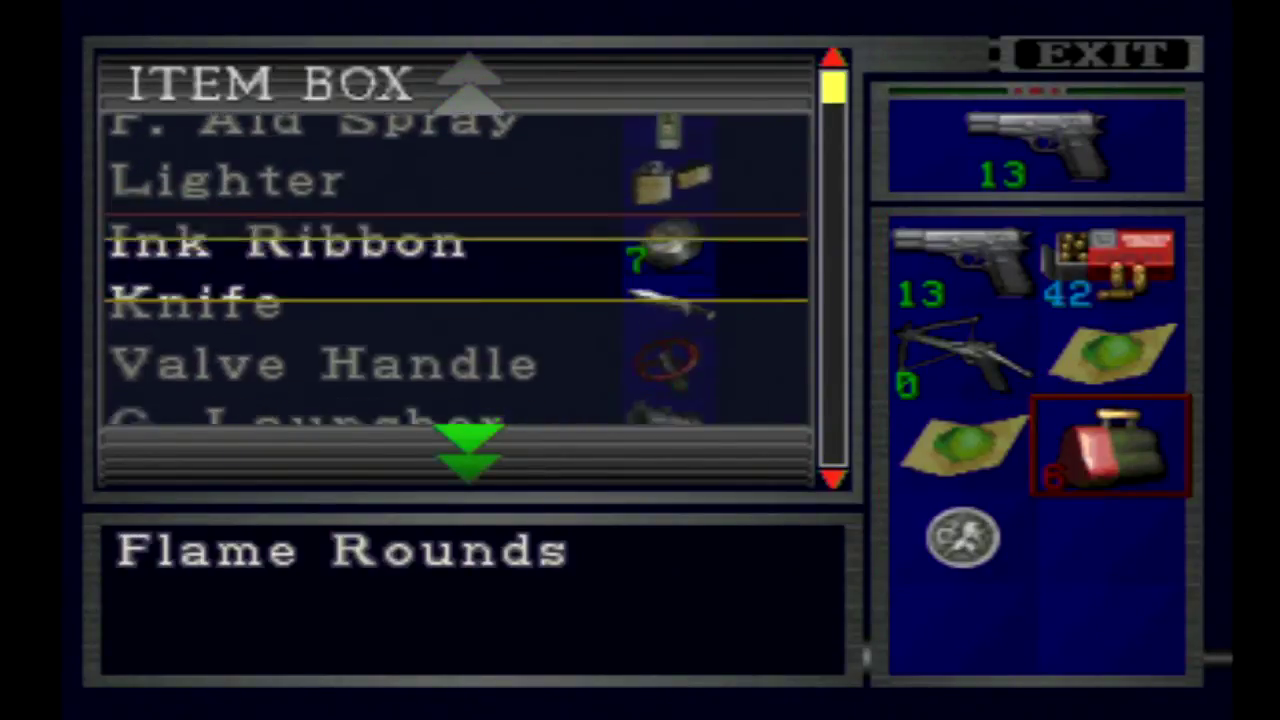
key(Down)
key(Down)
key(Down)
key(Down)
key(Down)
key(Down)
key(Down)
key(Down)
key(Down)
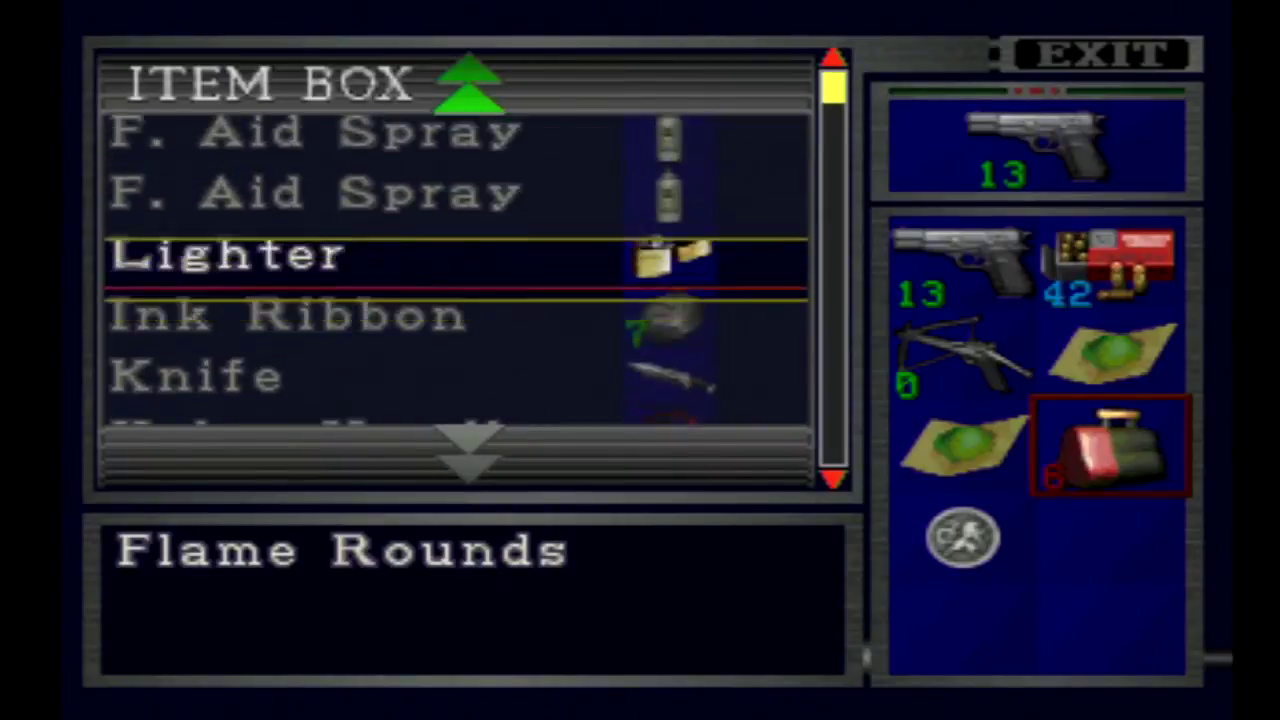
key(Down)
key(Down)
key(Down)
key(Down)
key(Return)
key(Return)
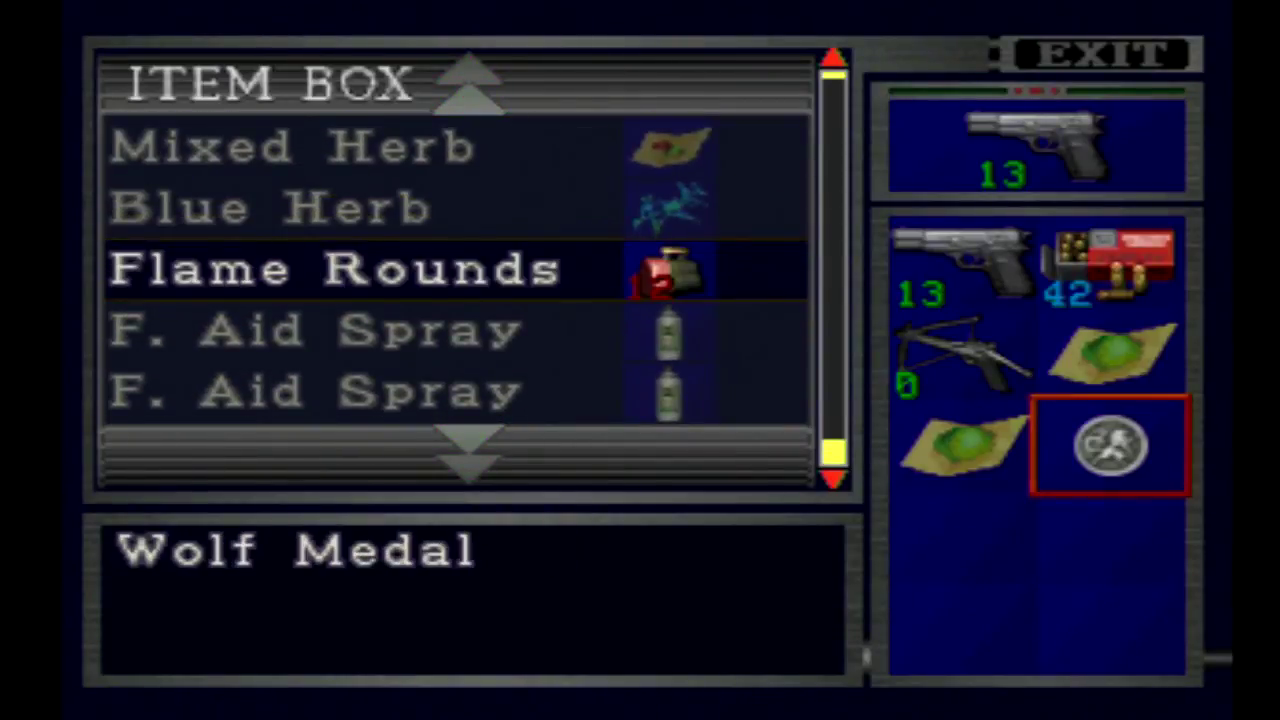
key(Up)
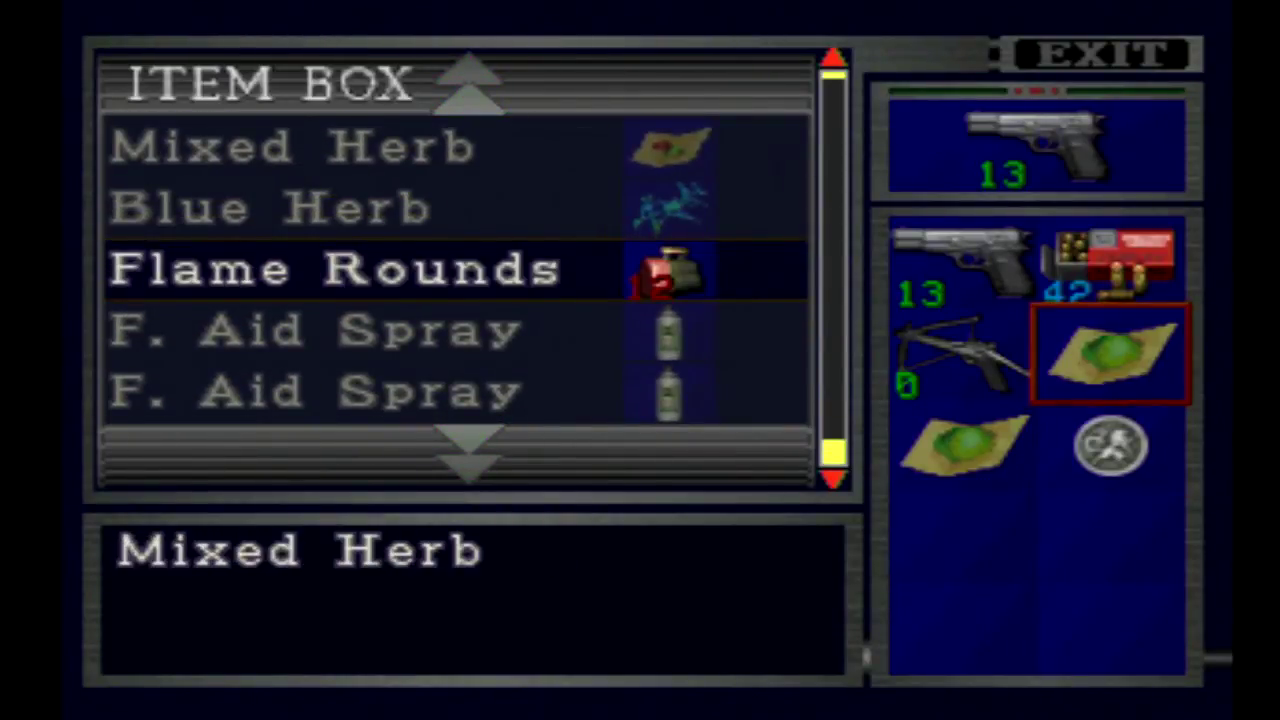
Scroll through the box contents looking for the Valve Handle.
key(Down)
key(Down)
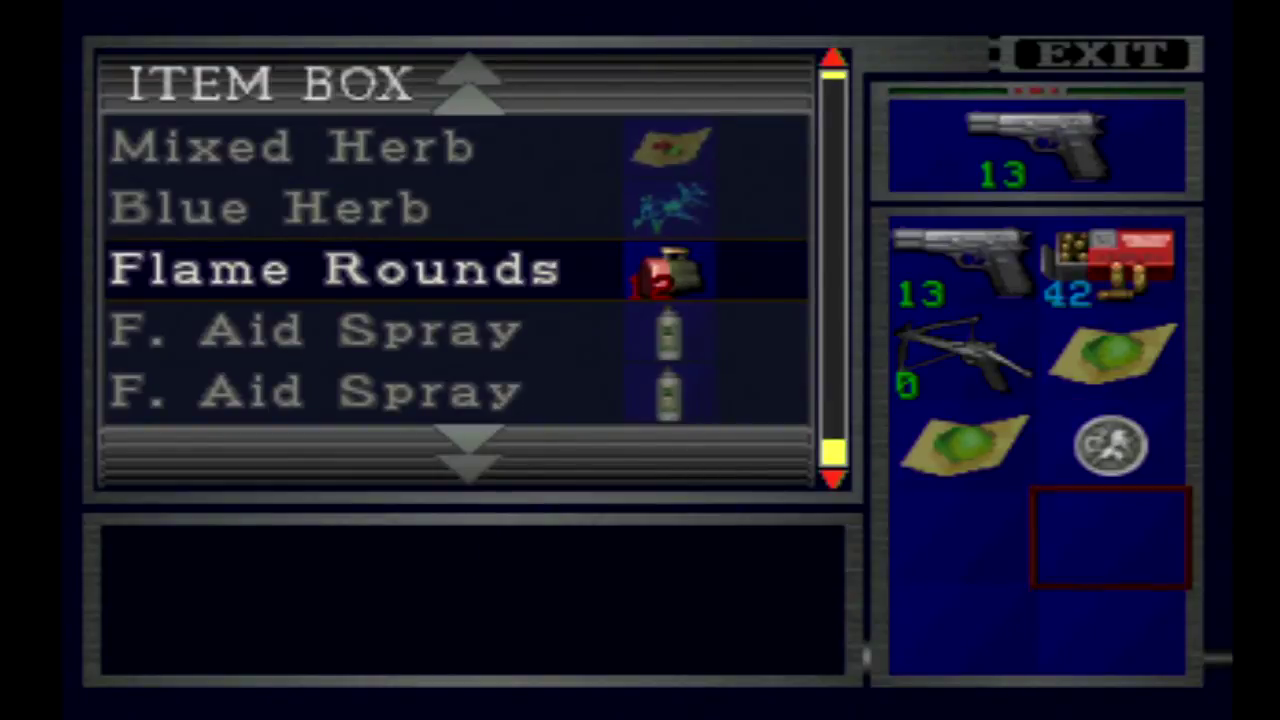
key(Left)
key(Return)
key(Down)
key(Down)
key(Down)
key(Down)
key(Down)
key(Down)
key(Down)
key(Down)
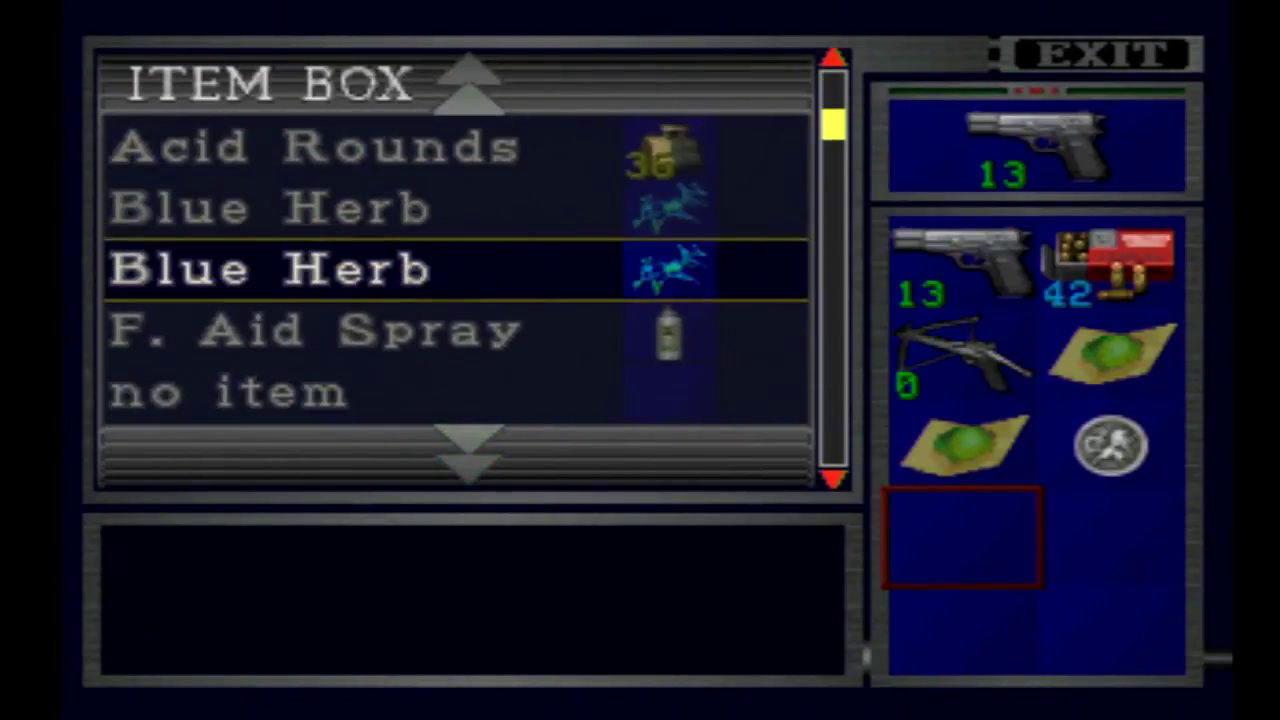
key(Up)
key(Up)
key(Up)
key(Up)
key(Up)
key(Up)
key(Up)
key(Up)
key(Up)
key(Up)
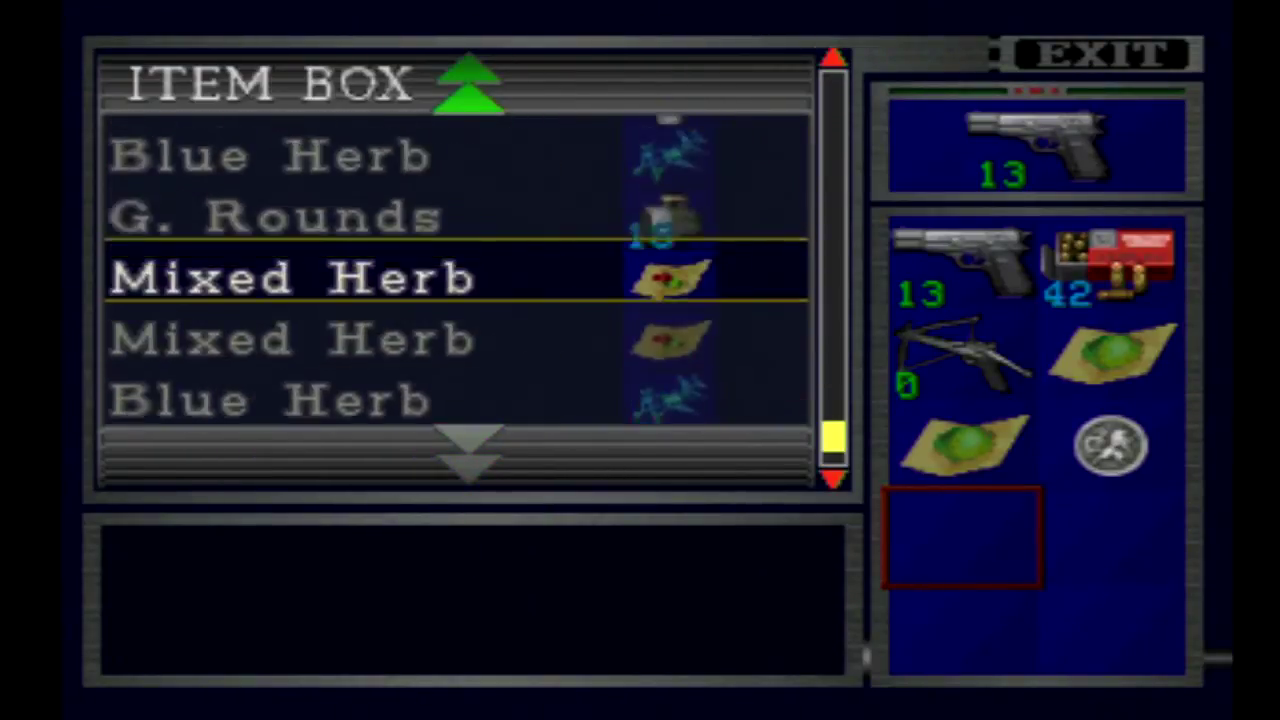
key(Up)
key(Up)
key(Up)
key(Up)
key(Up)
key(Up)
key(Up)
key(Up)
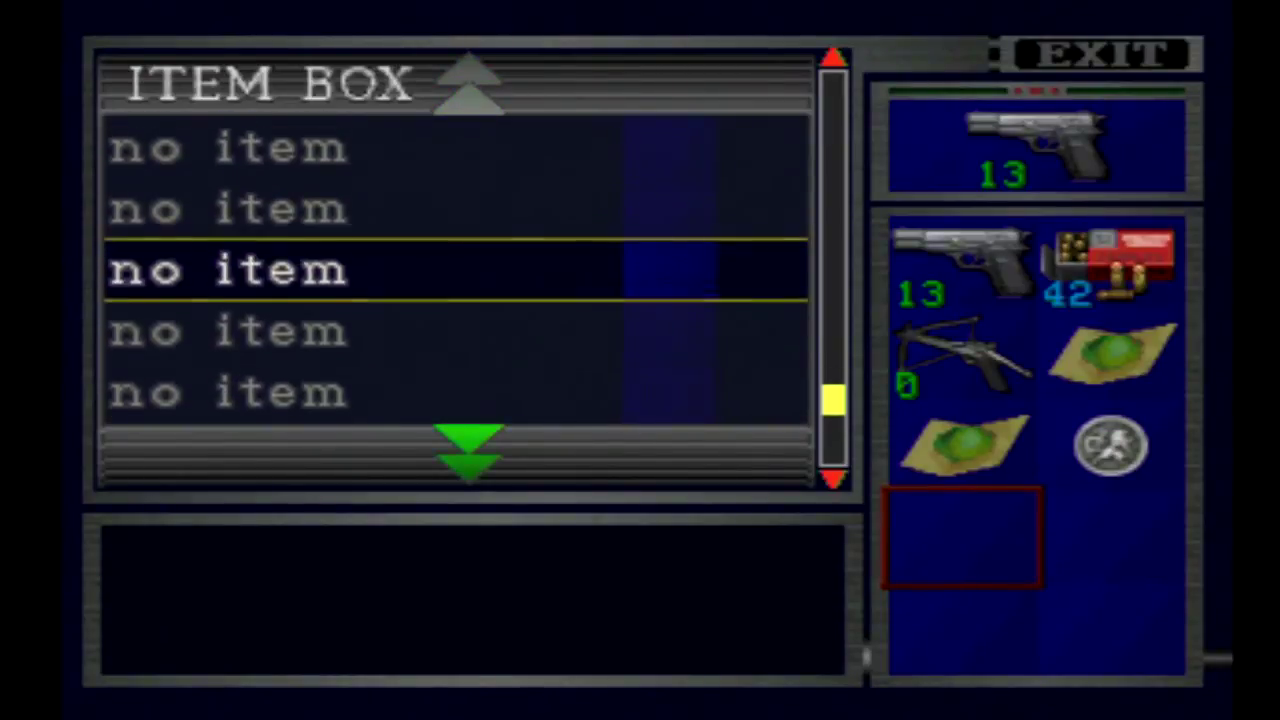
key(Up)
key(Up)
key(Up)
key(Up)
key(Up)
key(Up)
key(Up)
key(Up)
key(Up)
key(Up)
key(Up)
key(Up)
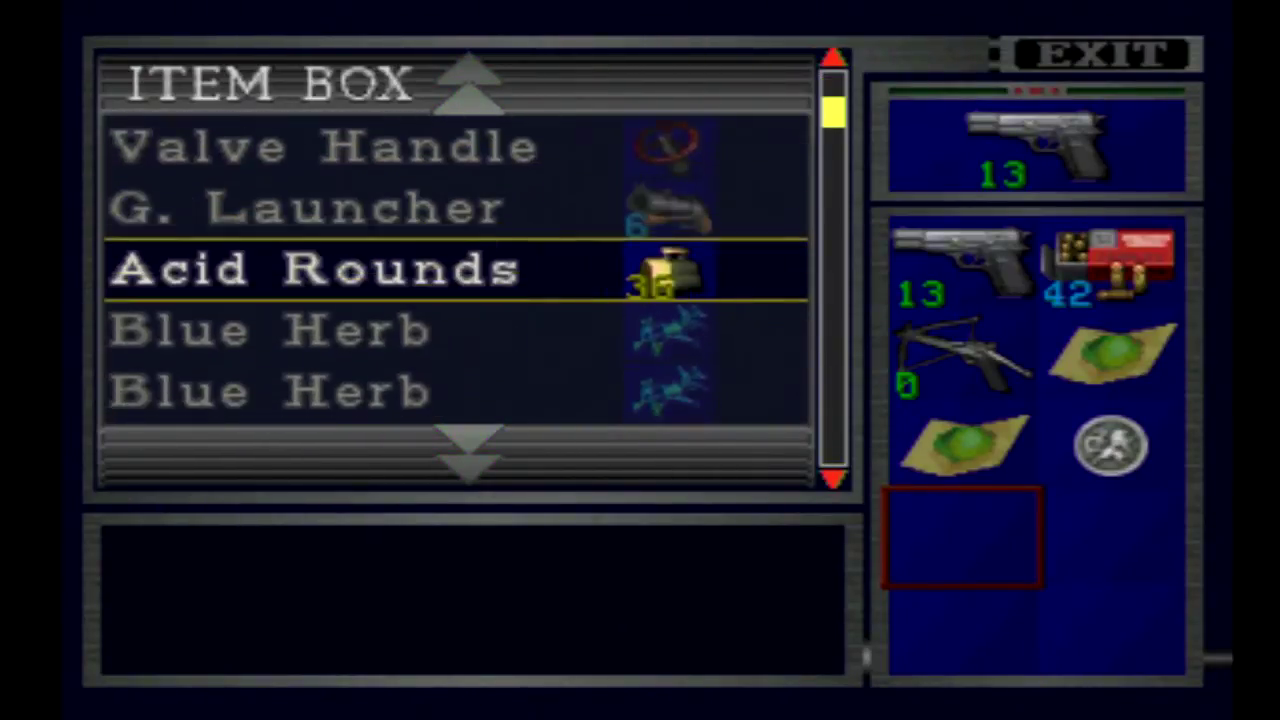
key(Down)
key(Down)
key(Down)
key(Down)
key(Down)
key(Down)
key(Down)
key(Down)
key(Down)
key(Down)
key(Down)
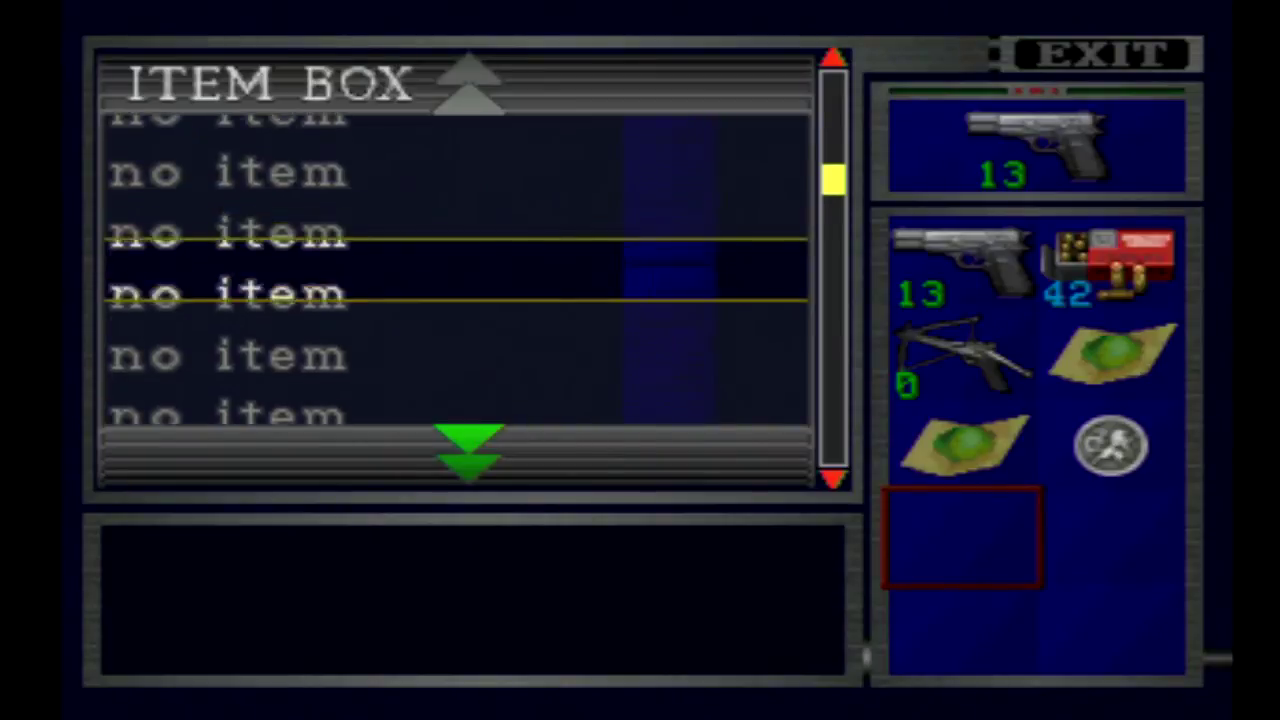
Take the Valve Handle, check its description, and close the box.
key(Up)
key(Up)
key(Up)
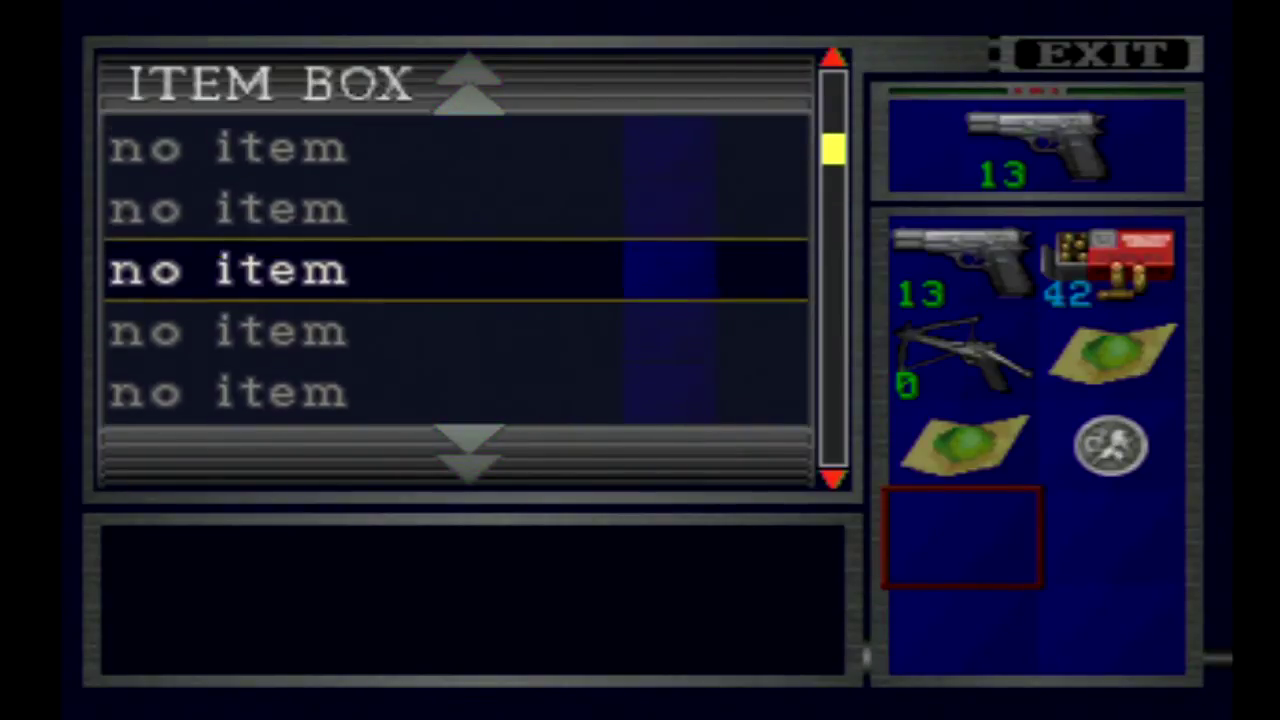
key(Up)
key(Up)
key(Up)
key(Up)
key(Up)
key(Up)
key(Up)
key(Up)
key(Up)
key(Up)
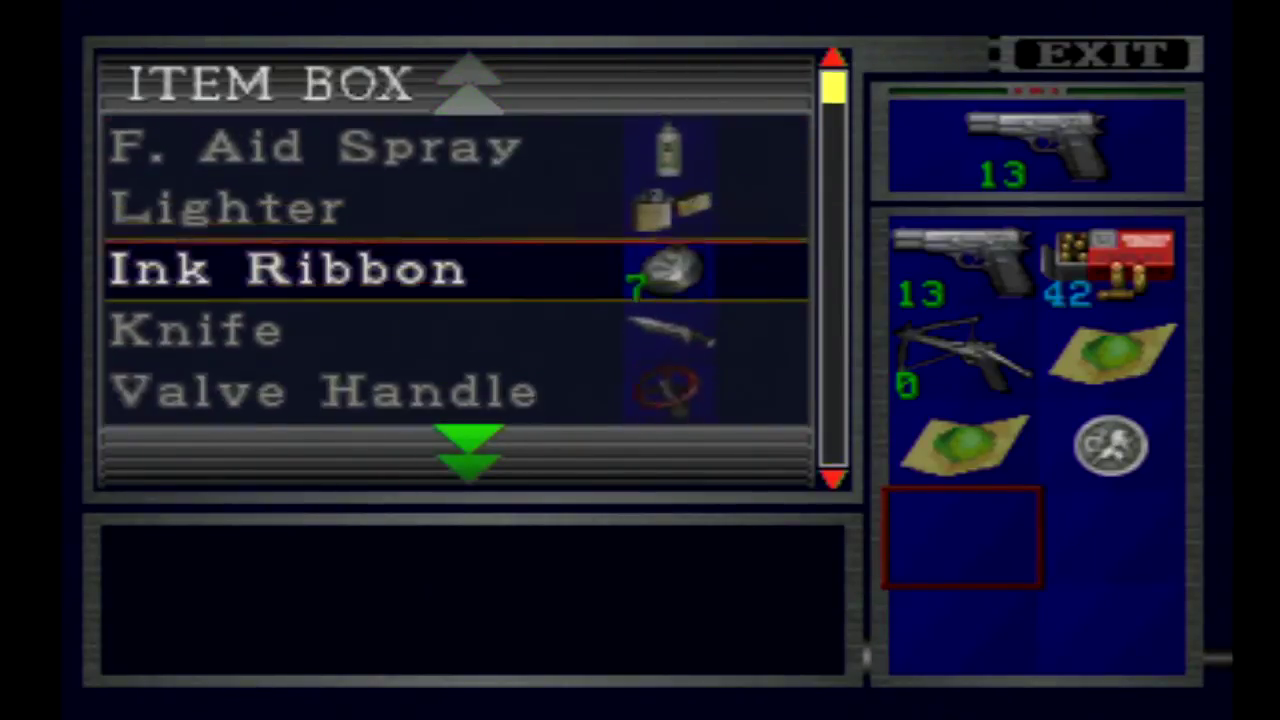
key(Down)
key(Down)
key(Return)
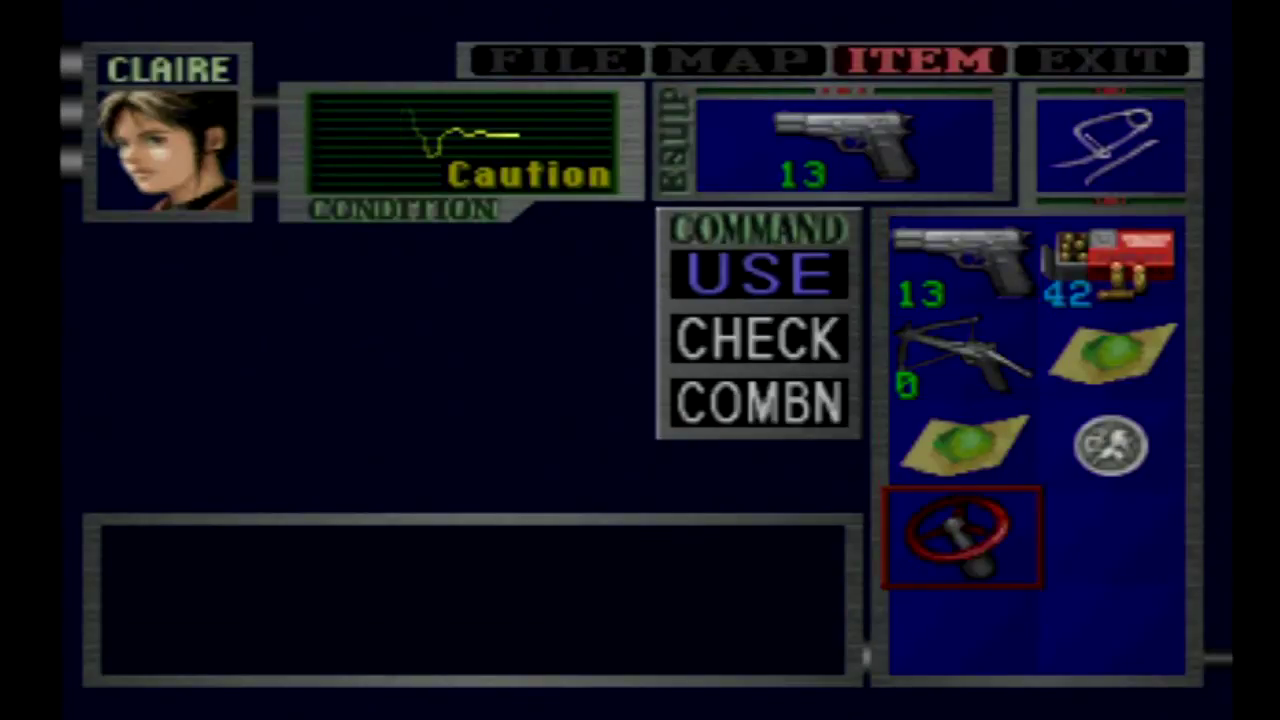
key(Return)
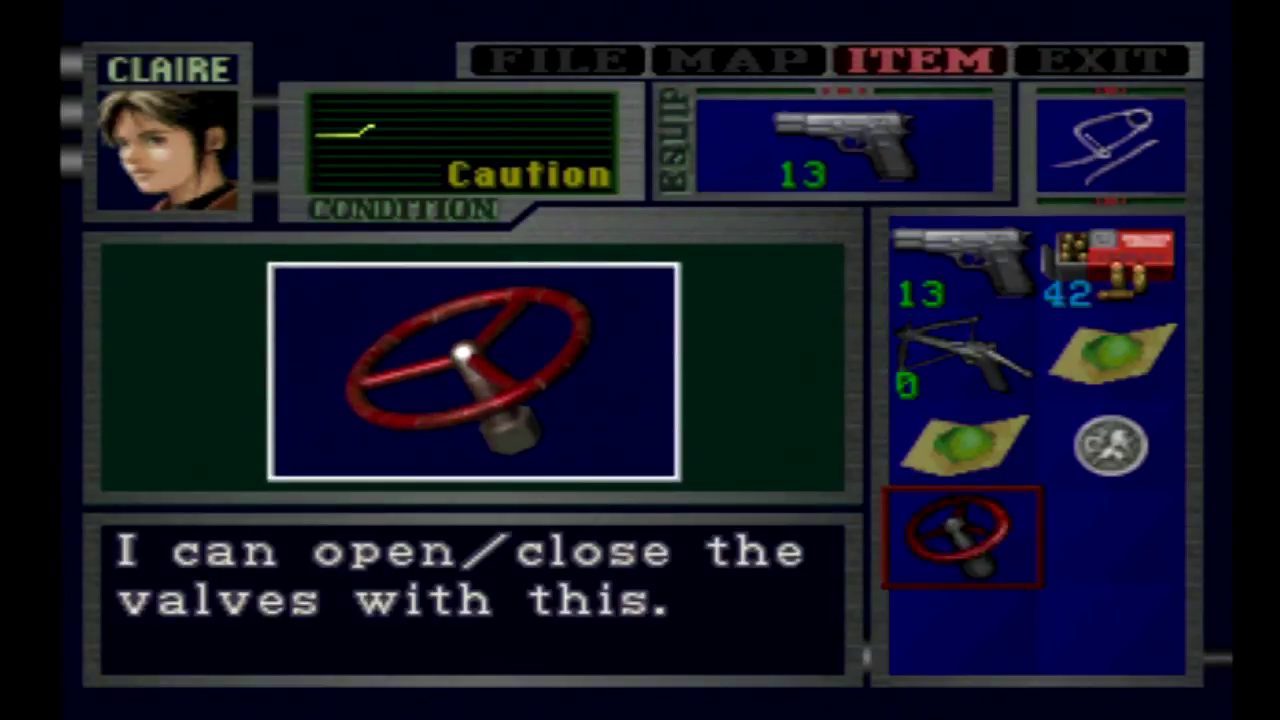
key(Escape)
key(Escape)
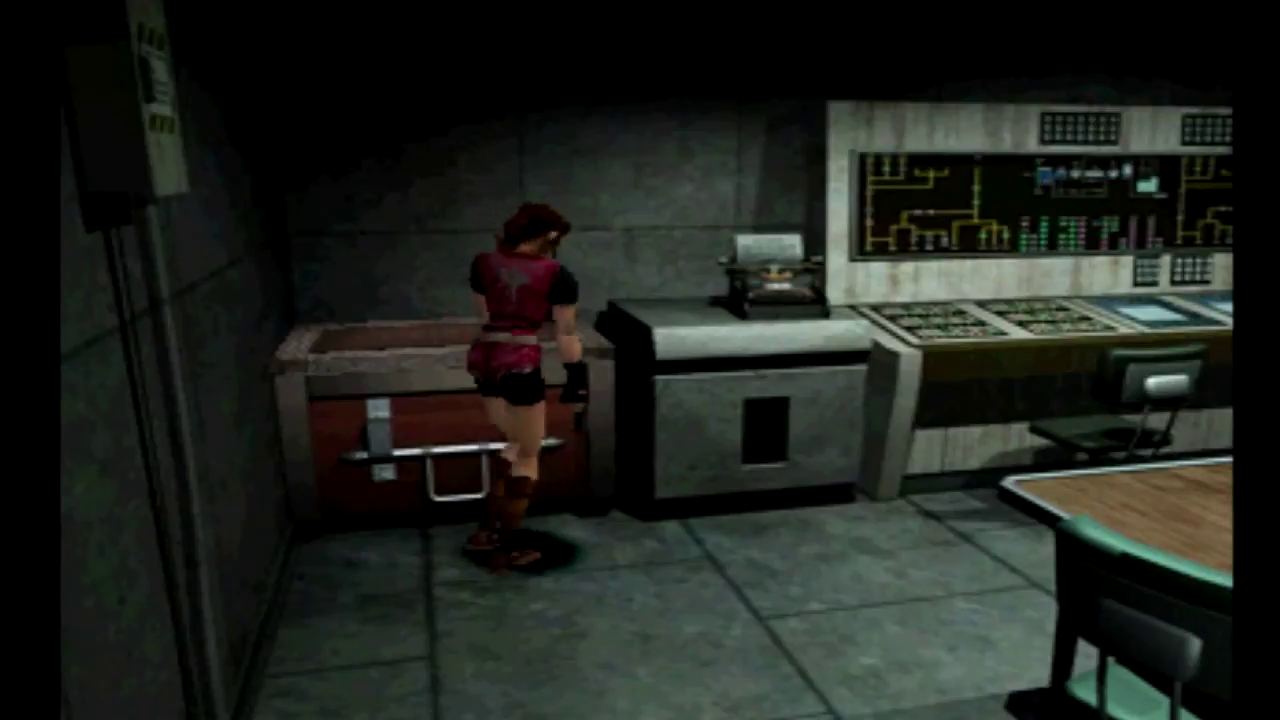
Run across the control room and out through its door toward the spider corridor.
key(Right)
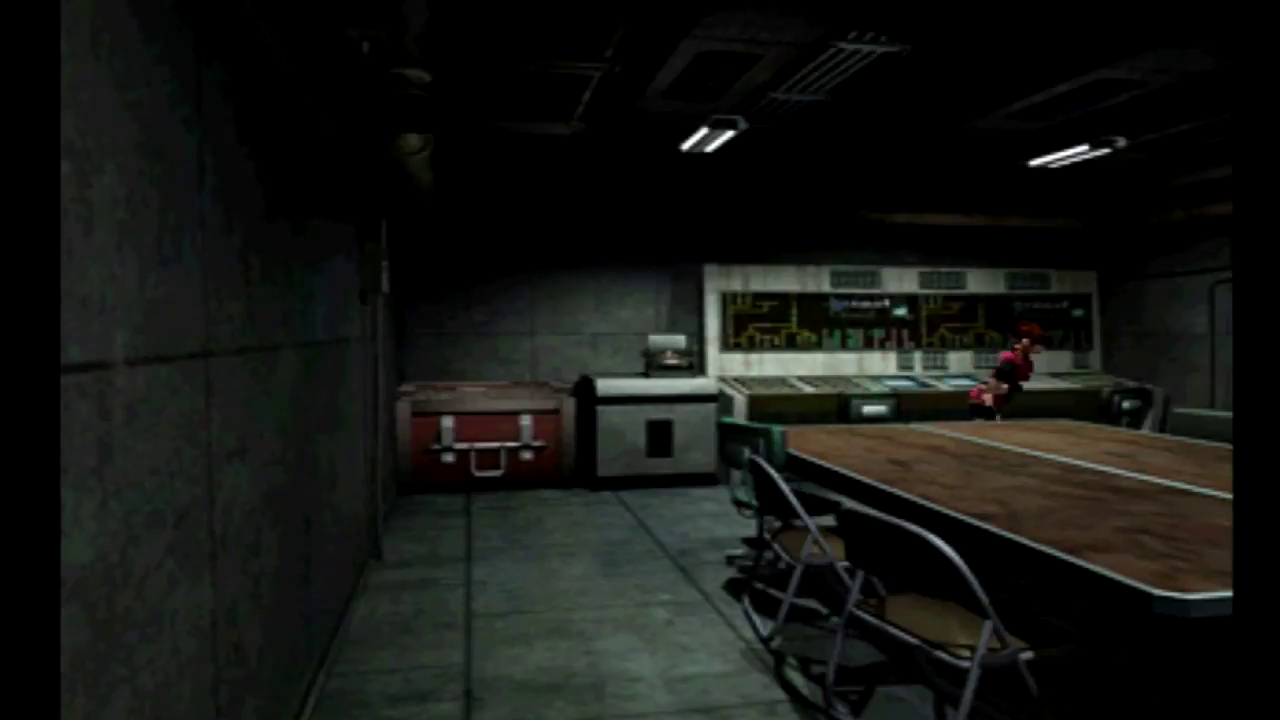
key(Up)
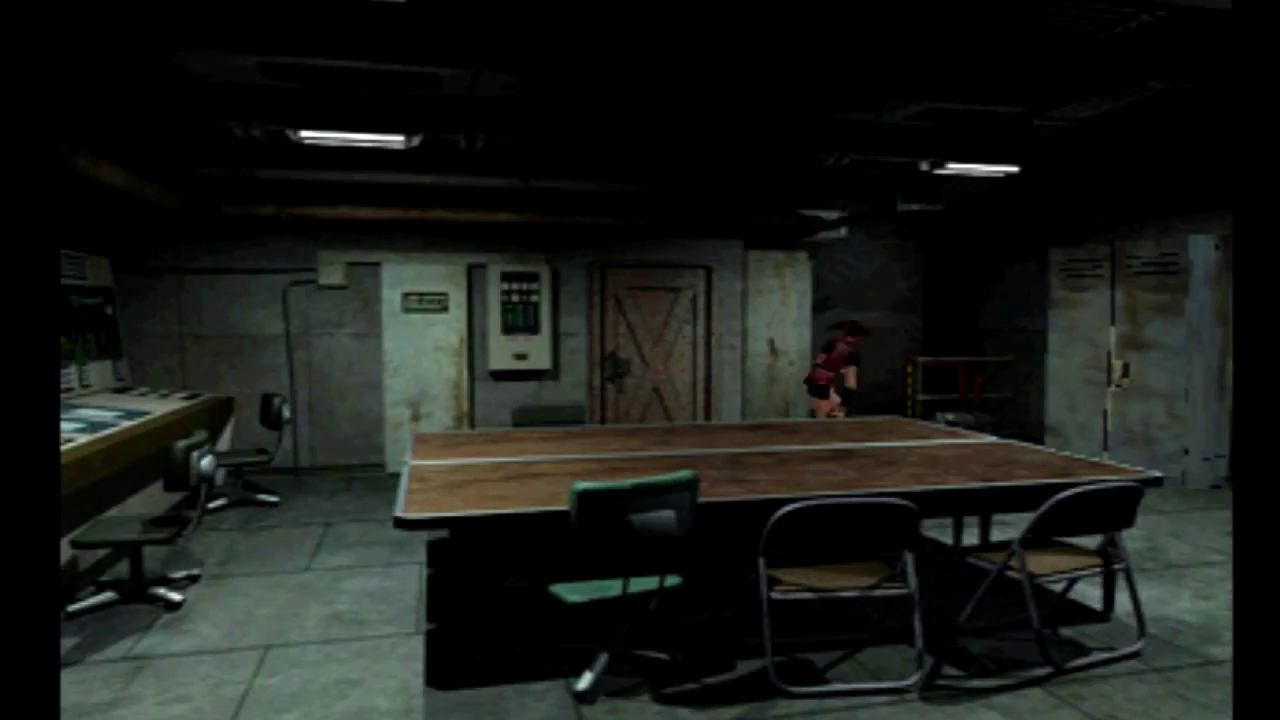
key(Up)
key(Return)
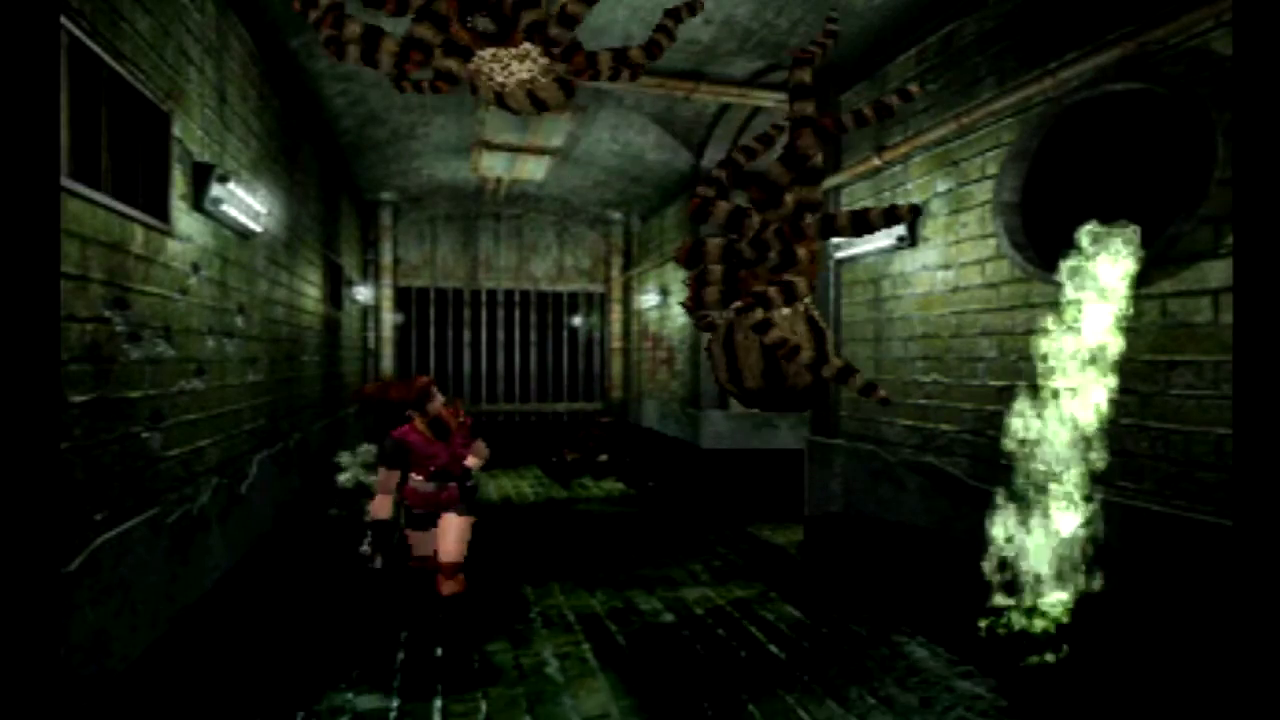
View the status screen showing Claire is poisoned, then close it.
key(Return)
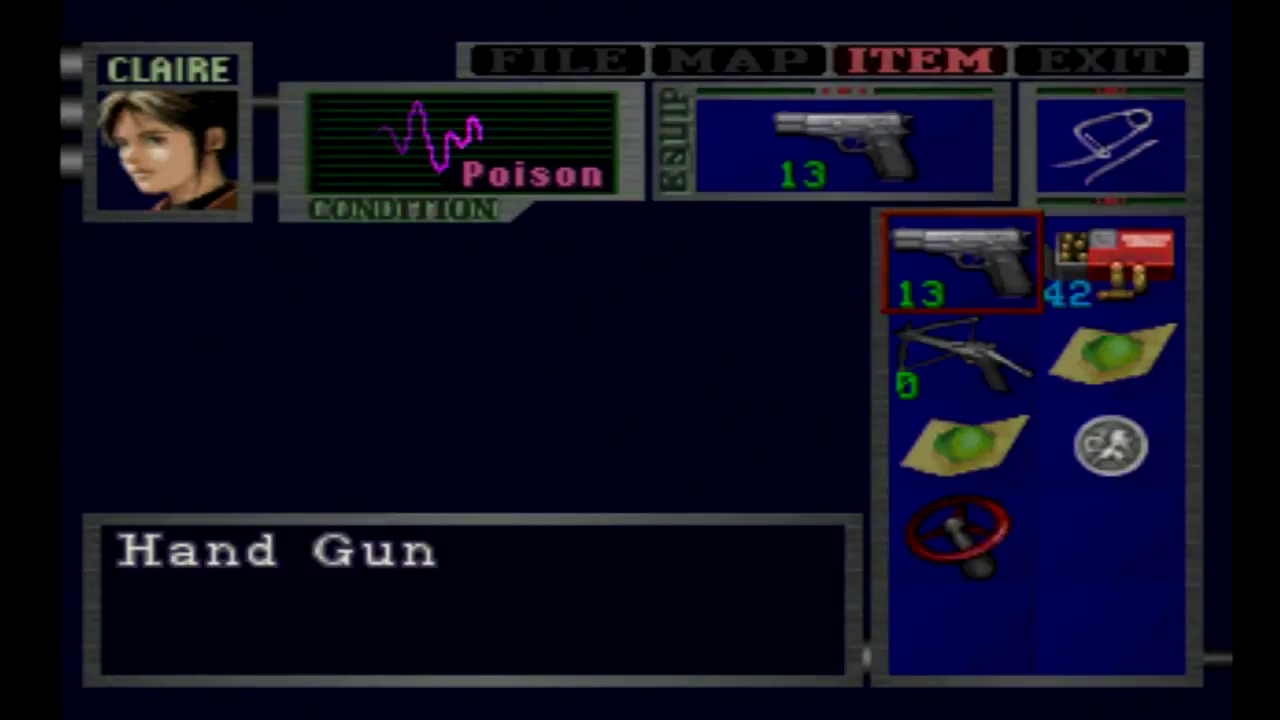
key(Escape)
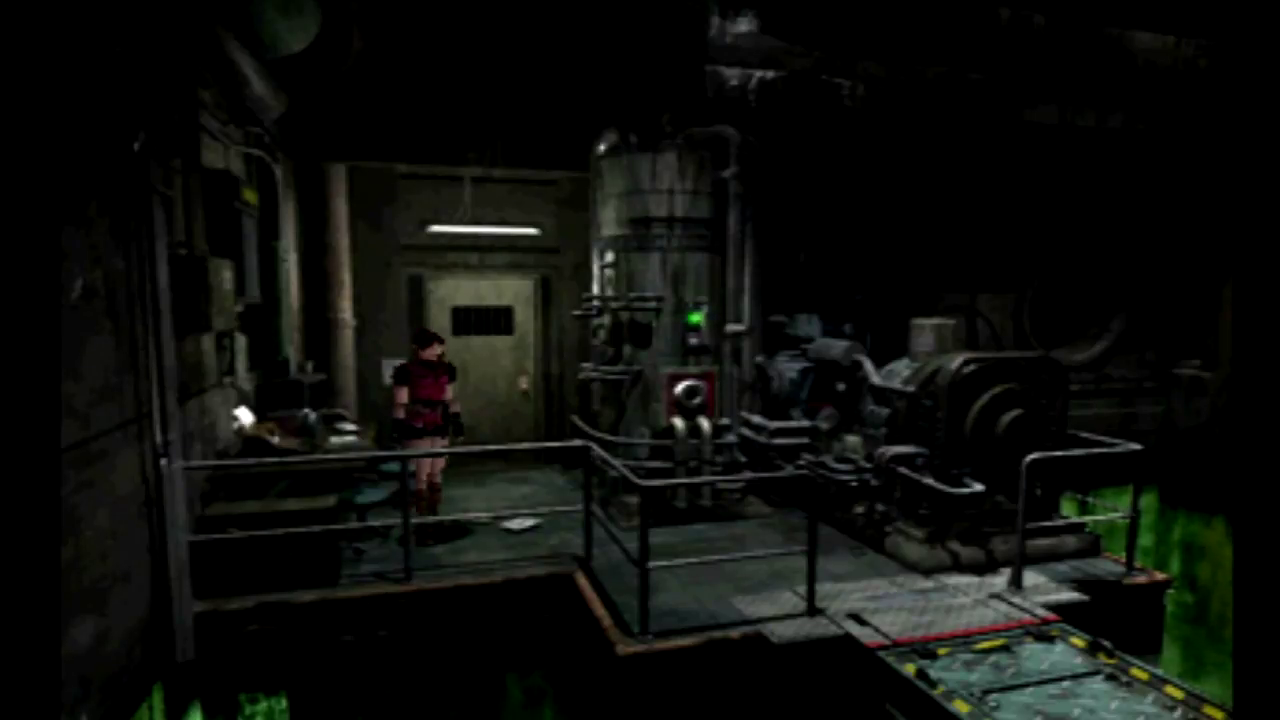
Look over the Hand Gun and Lockpick in Claire's items, then return to the machine room.
key(Return)
key(Down)
key(Down)
key(Right)
key(Up)
key(Up)
key(Left)
key(Down)
key(Up)
key(Up)
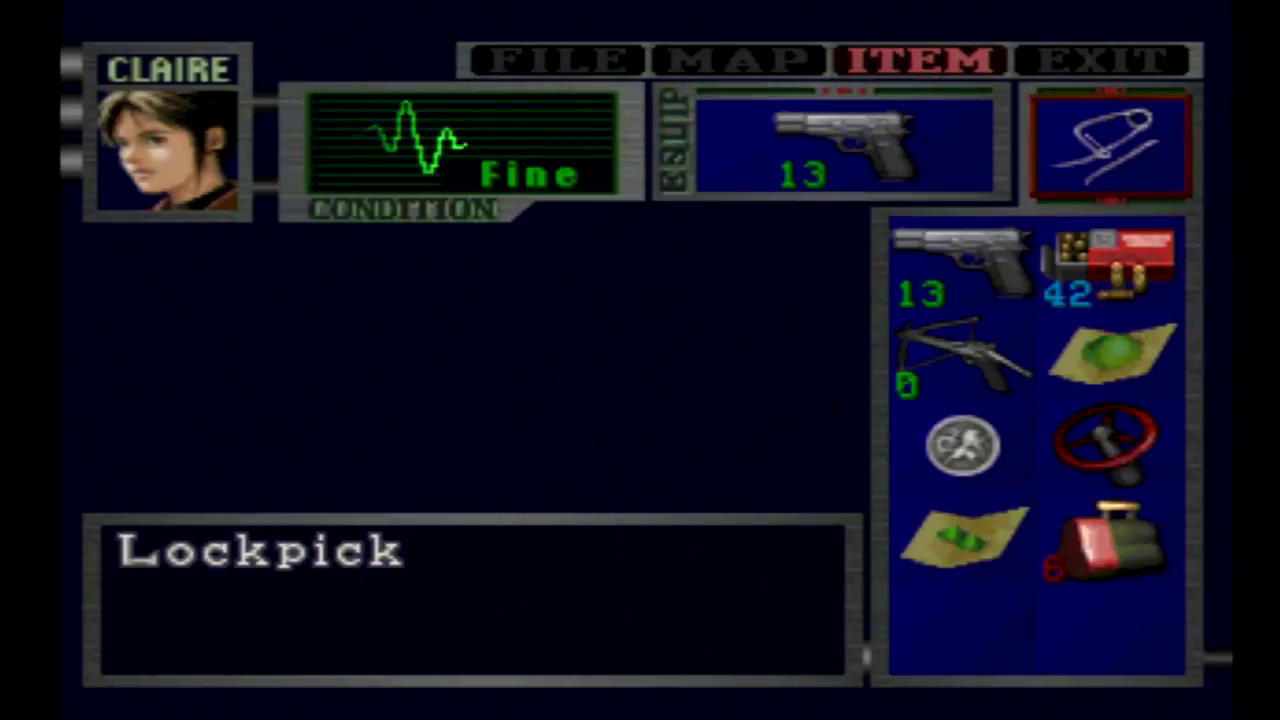
key(Escape)
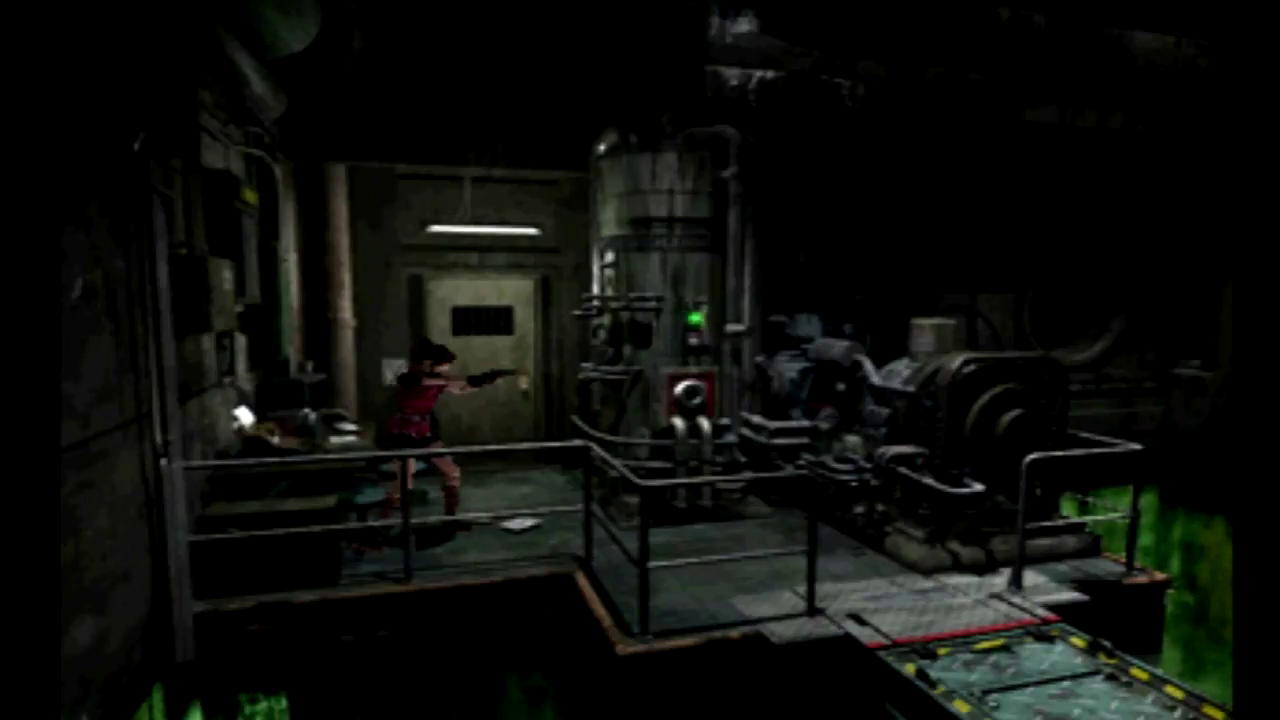